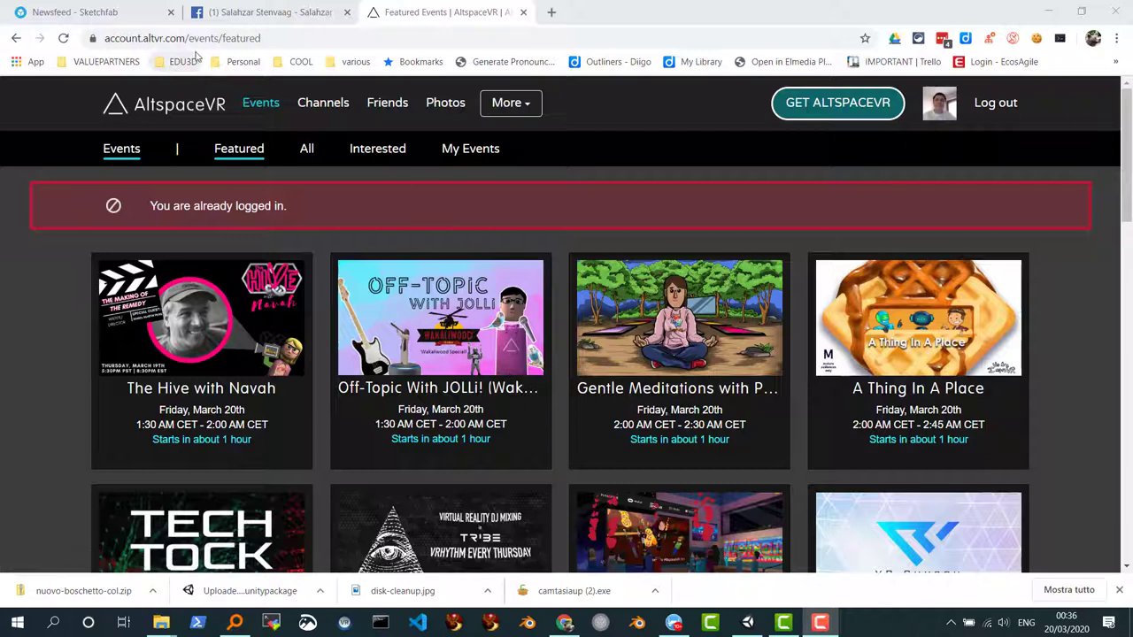
Step: Open the Templates page from the More menu to list the personal space templates
click(519, 105)
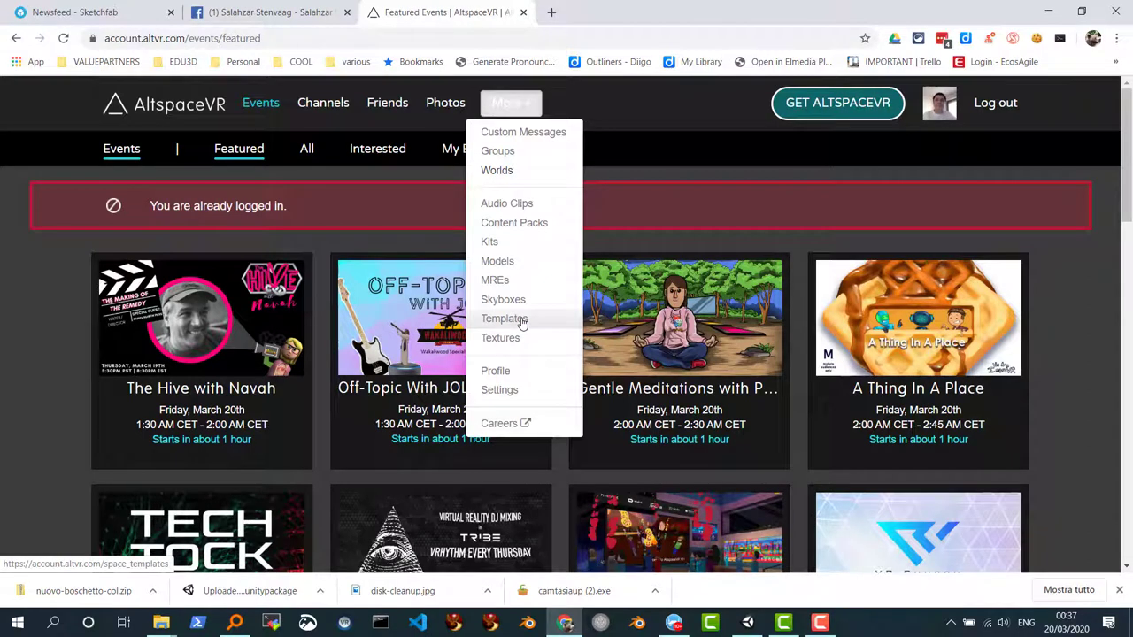
click(523, 322)
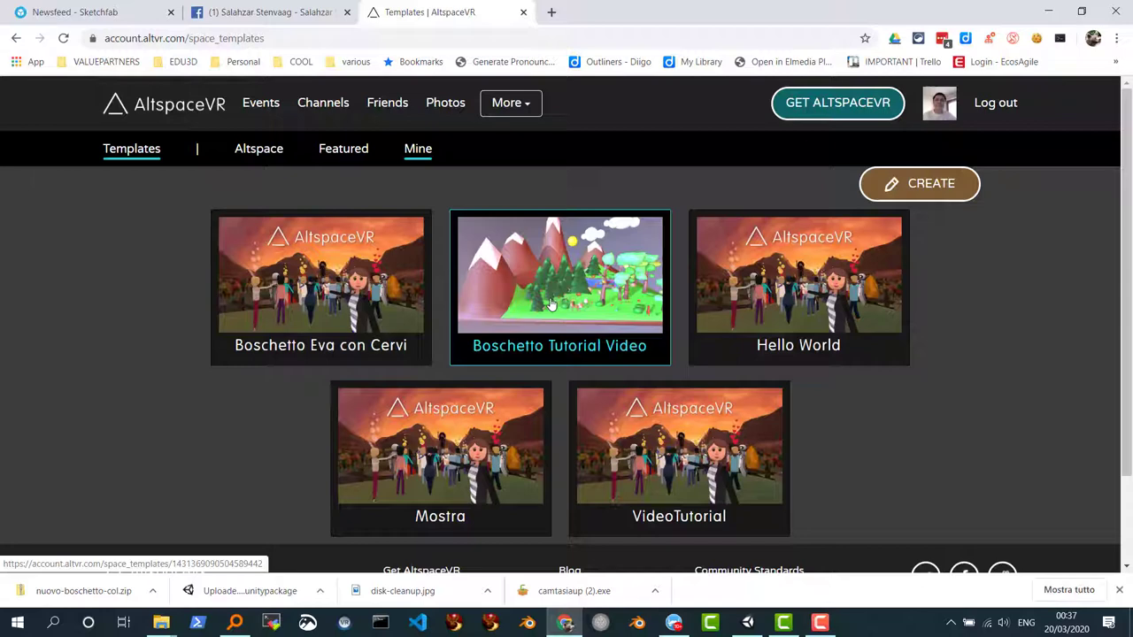
click(941, 191)
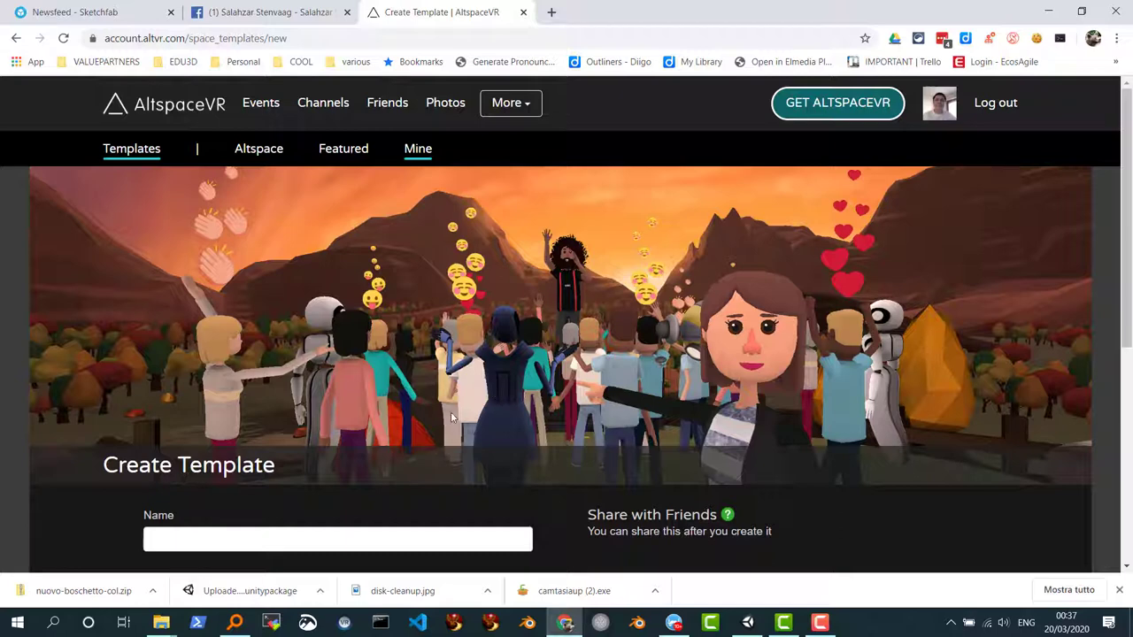
scroll(442, 421, down, 2)
click(186, 398)
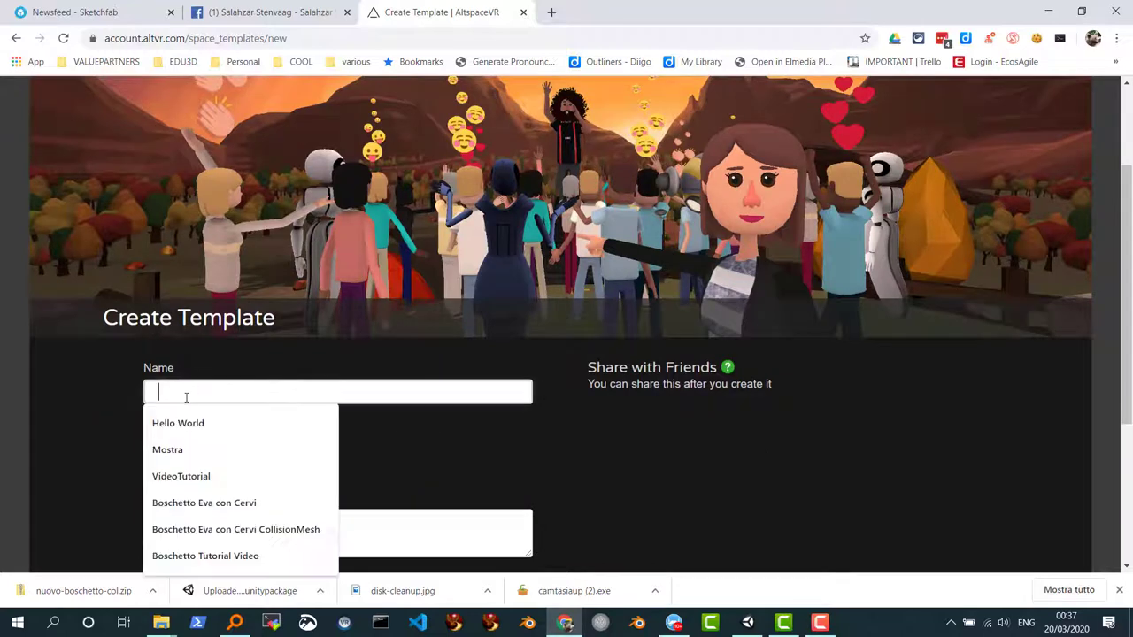
text(Bos)
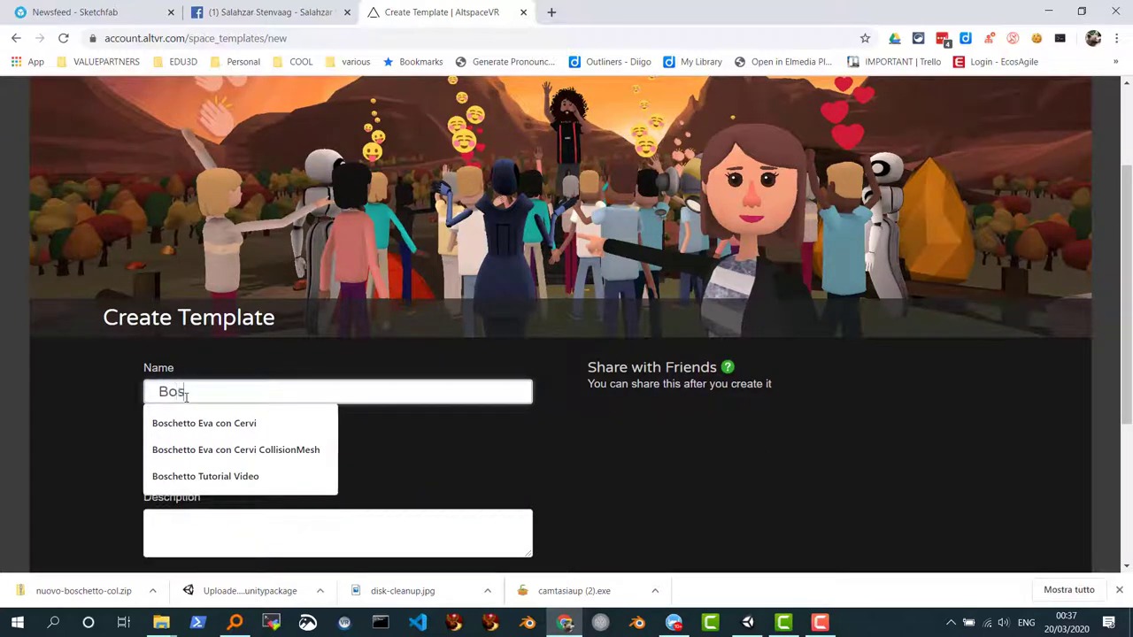
text(chetto)
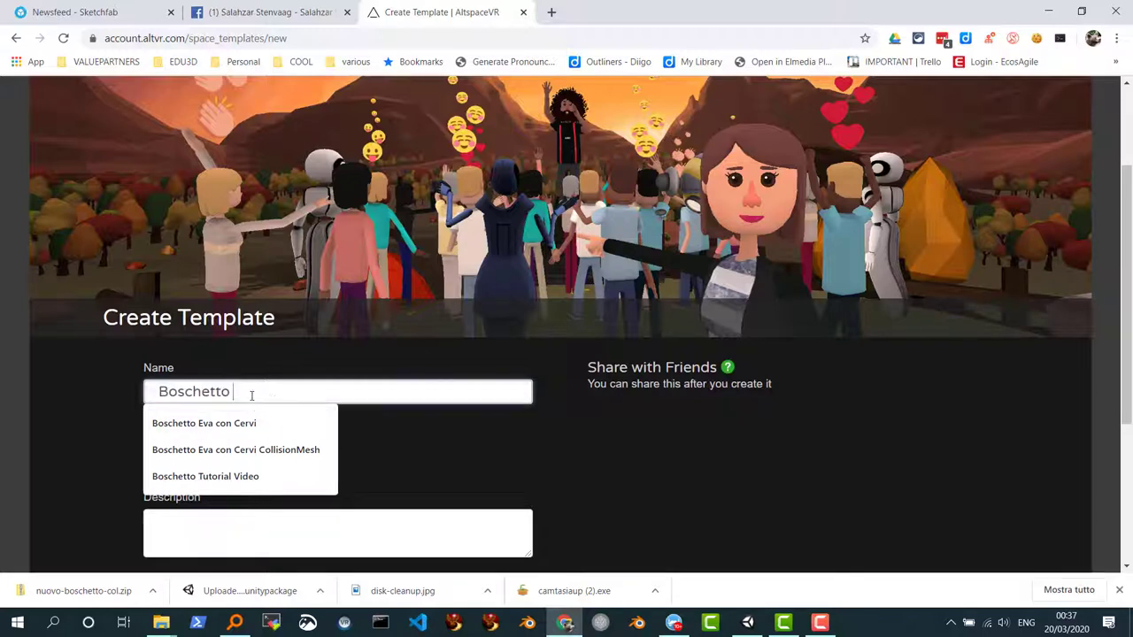
text( Annal)
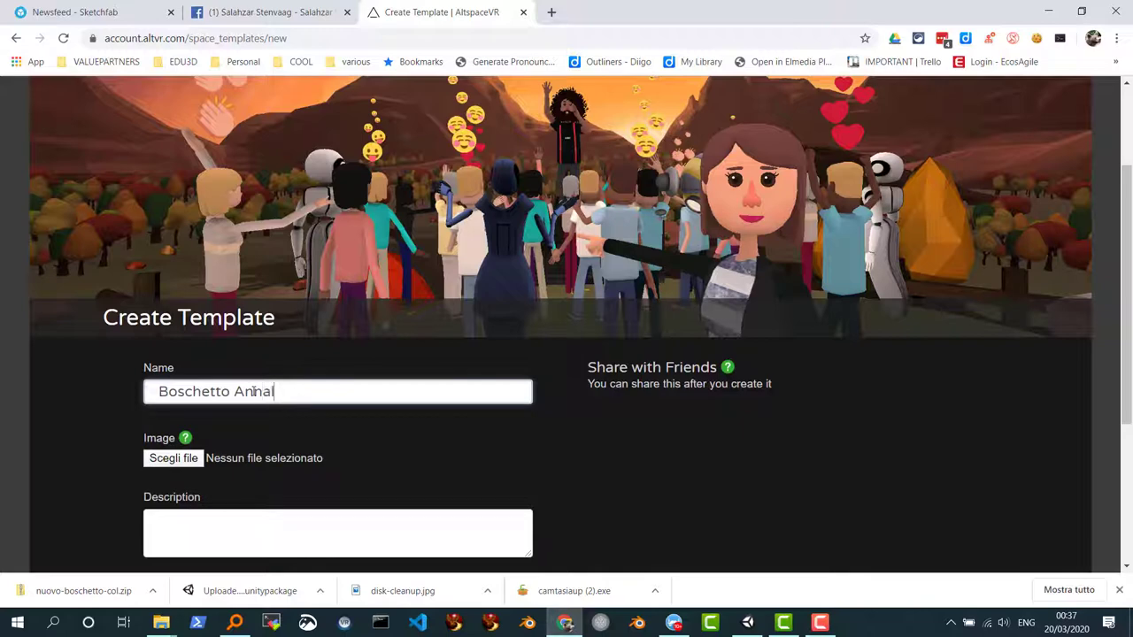
text(isa)
click(173, 460)
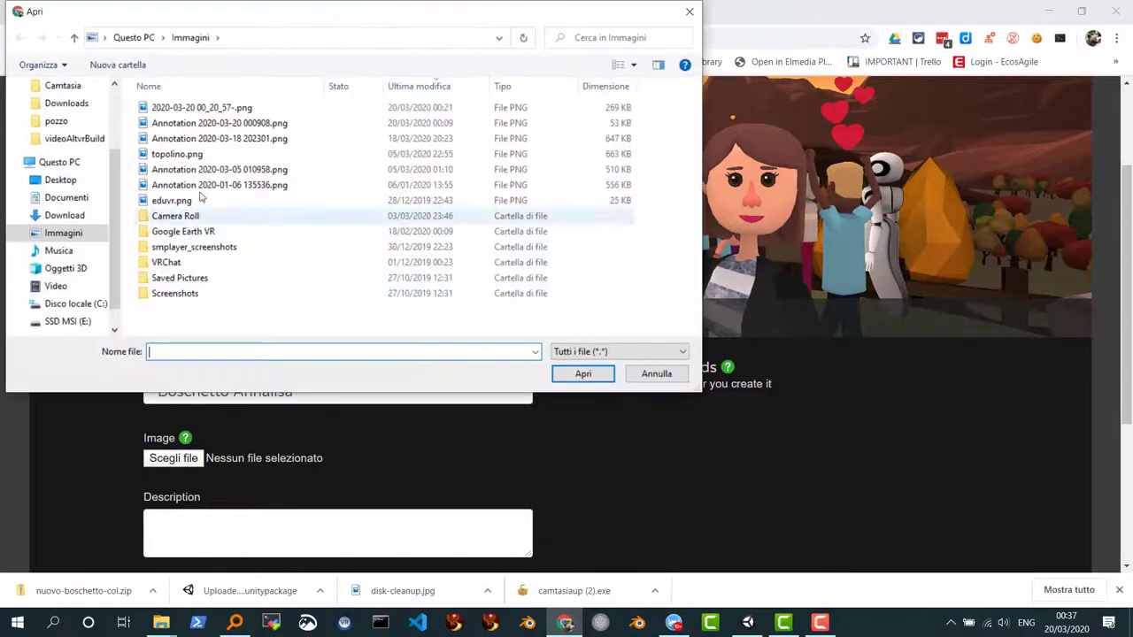
click(212, 108)
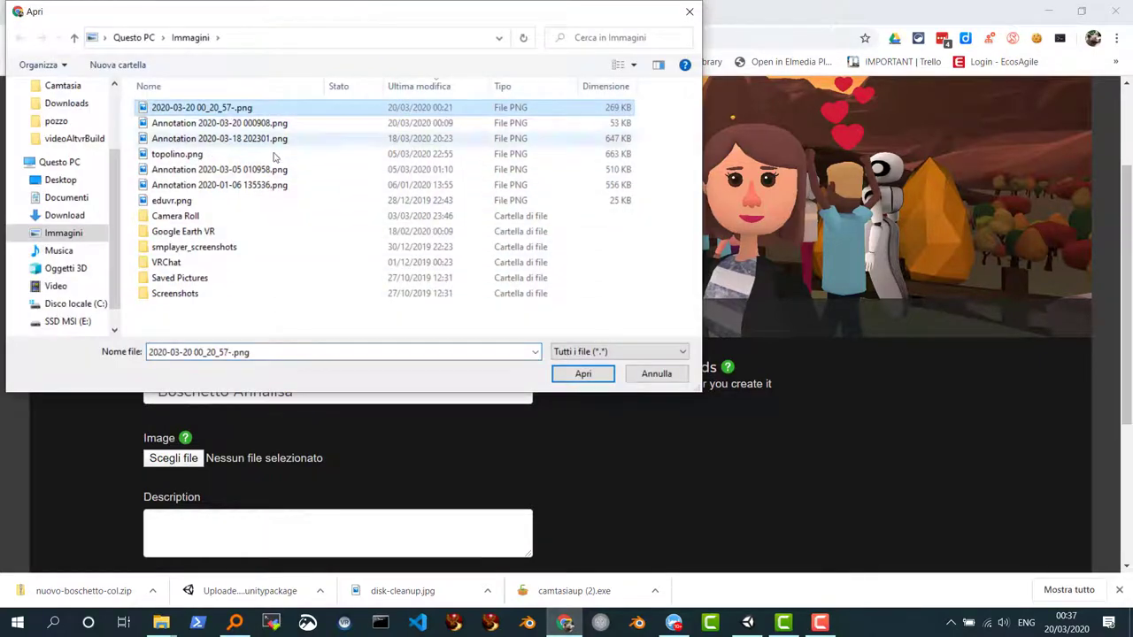
click(601, 374)
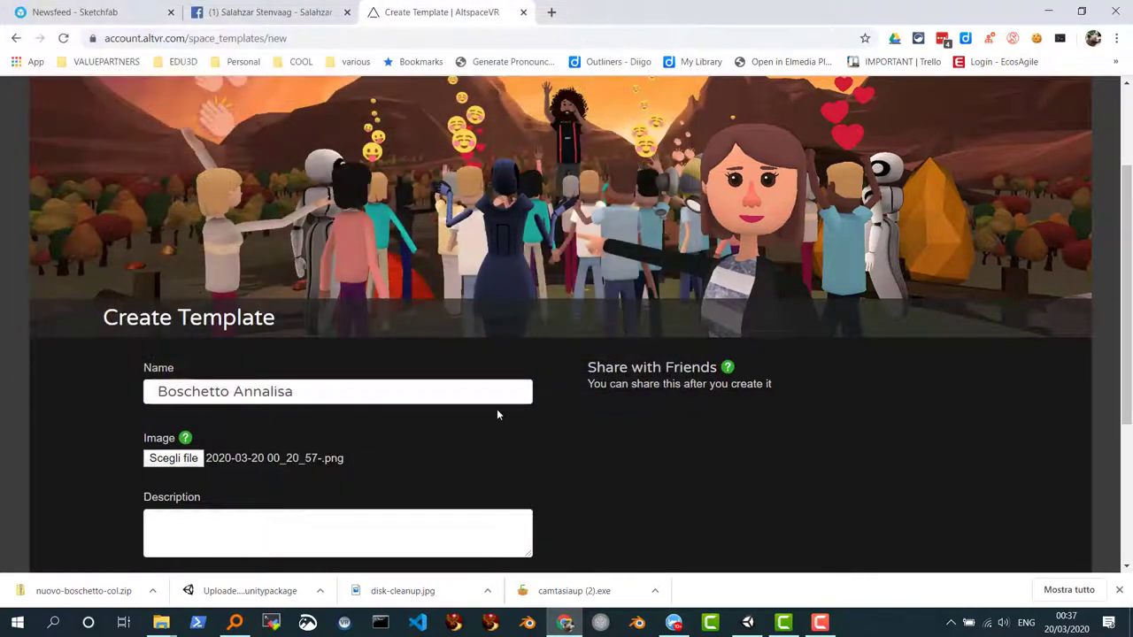
click(191, 520)
text(B)
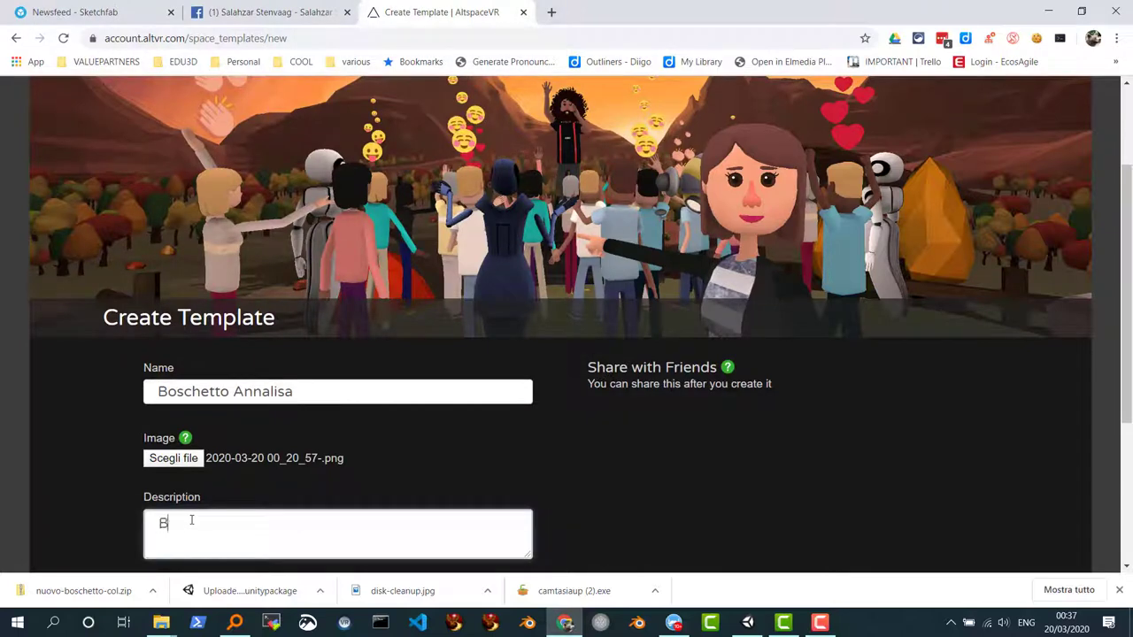
text(oschetto )
text(annalisa)
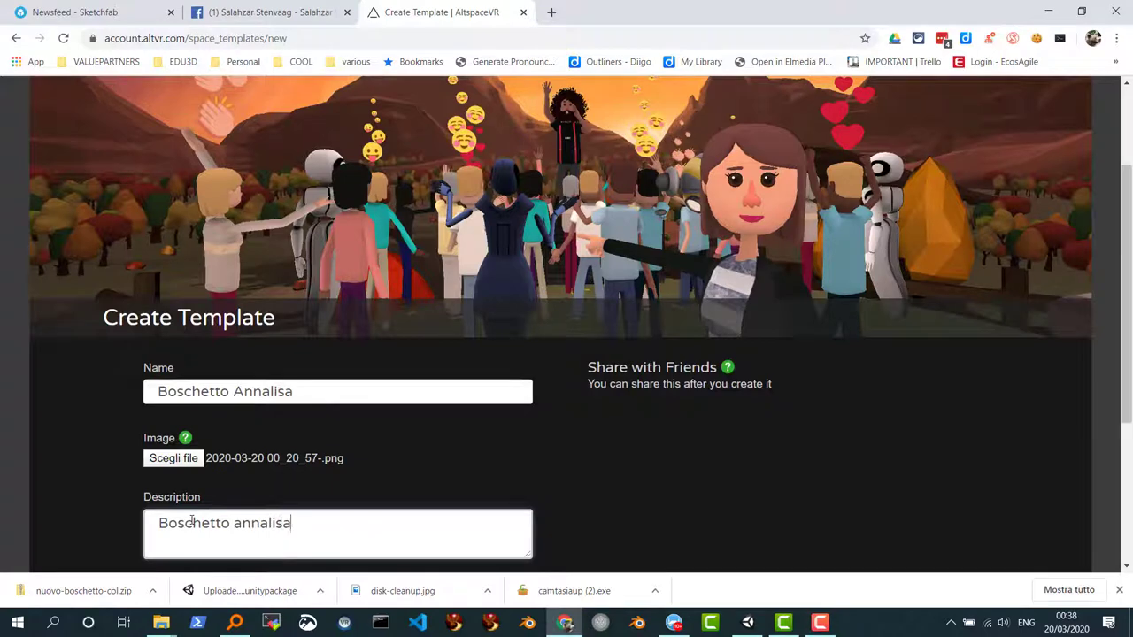
scroll(191, 522, down, 2)
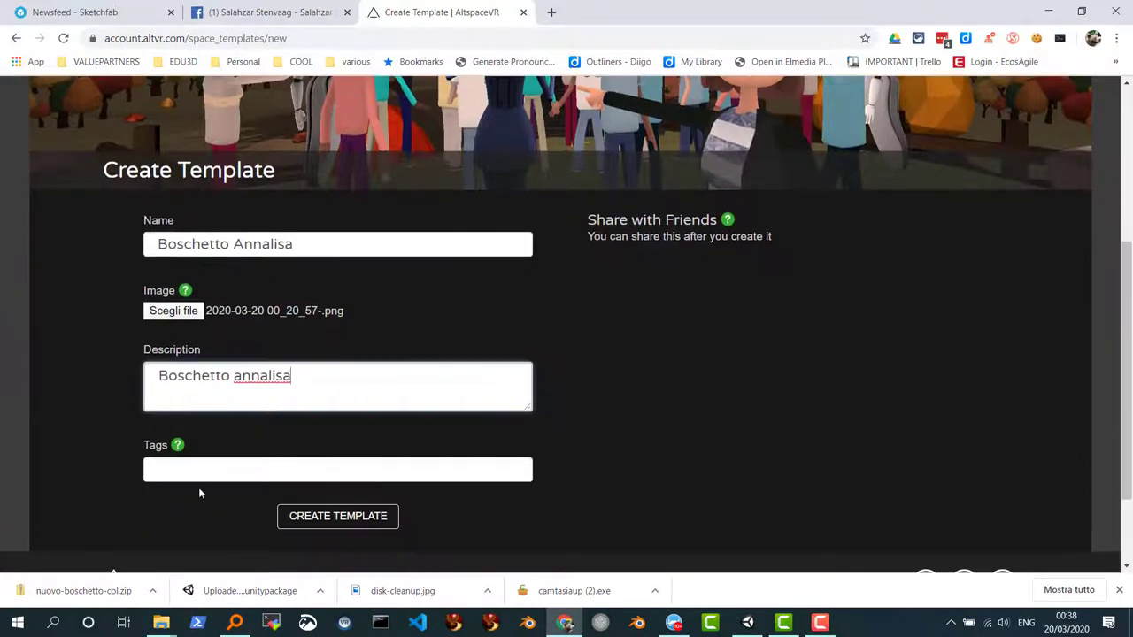
click(190, 462)
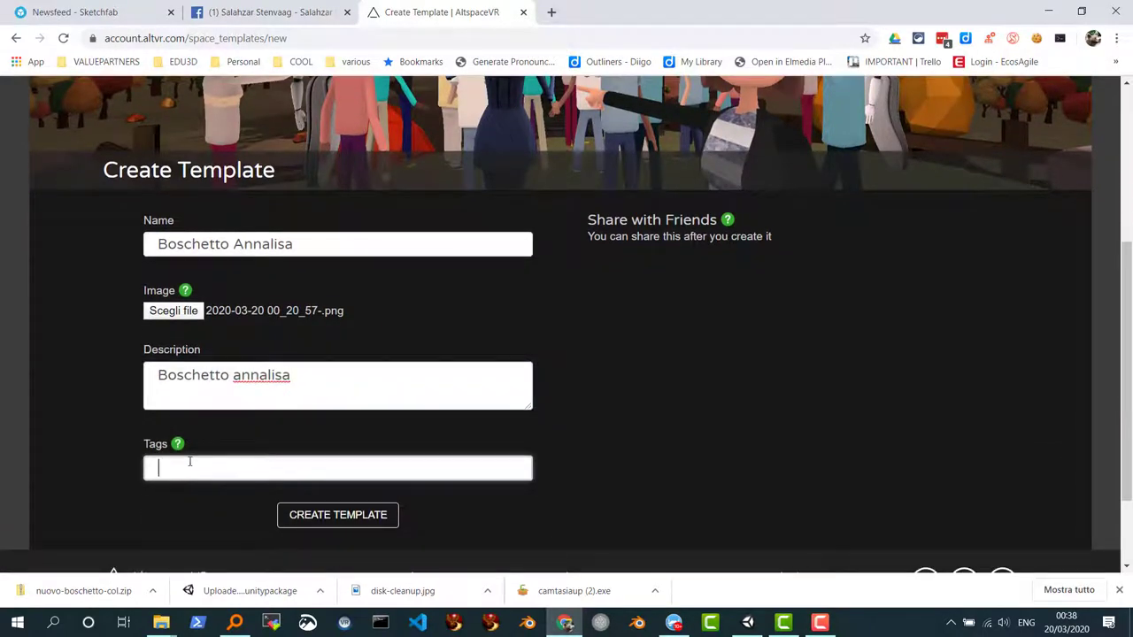
click(177, 444)
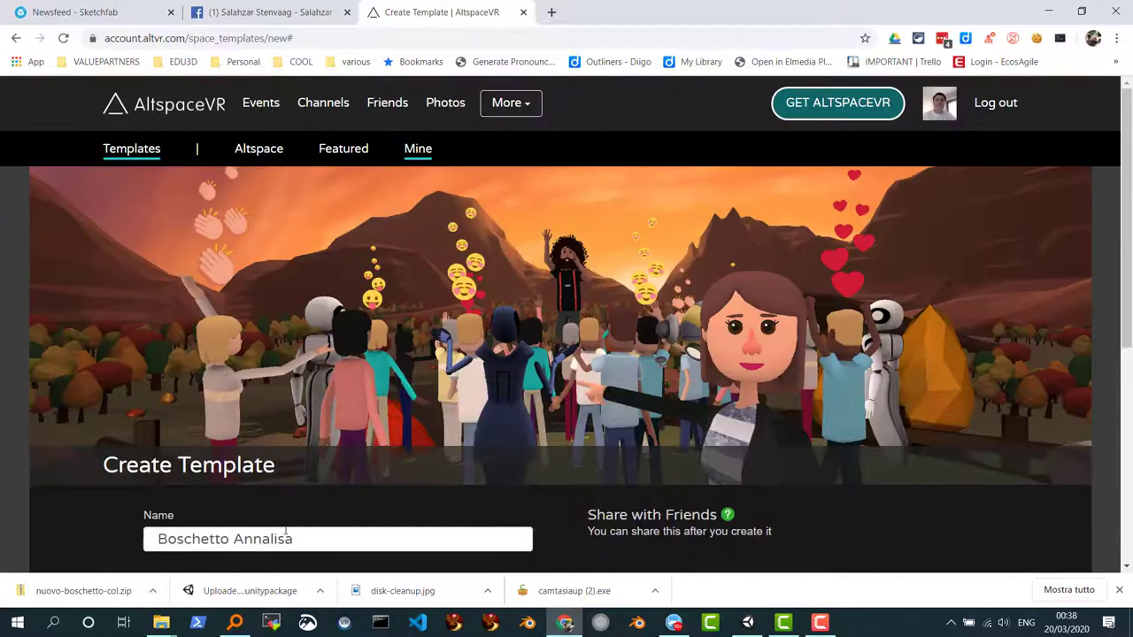
scroll(285, 531, down, 4)
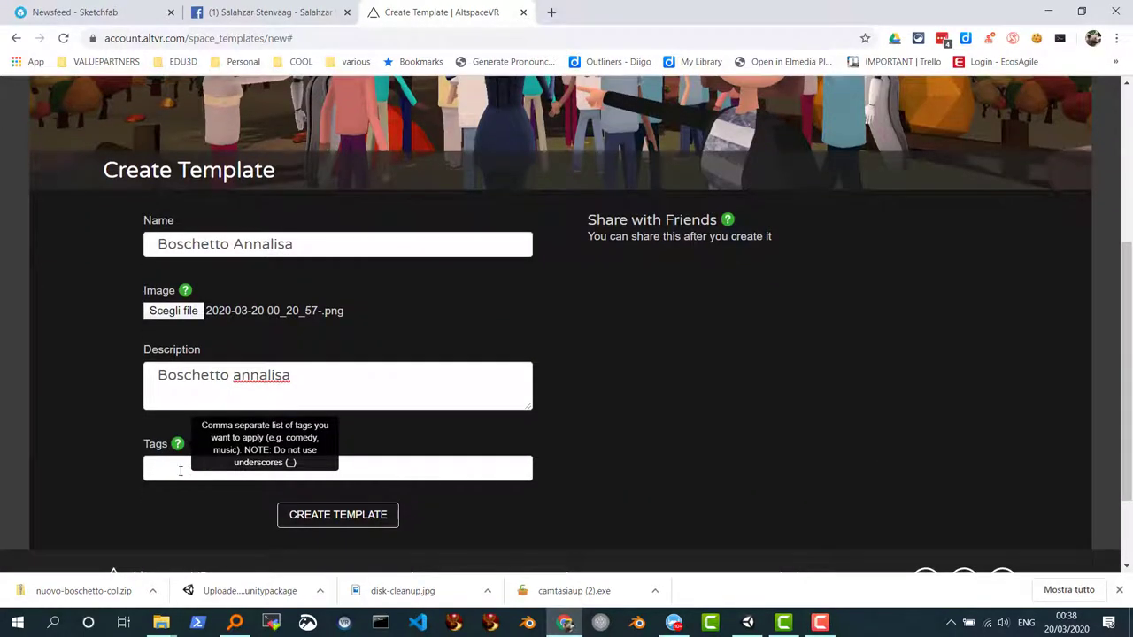
click(179, 471)
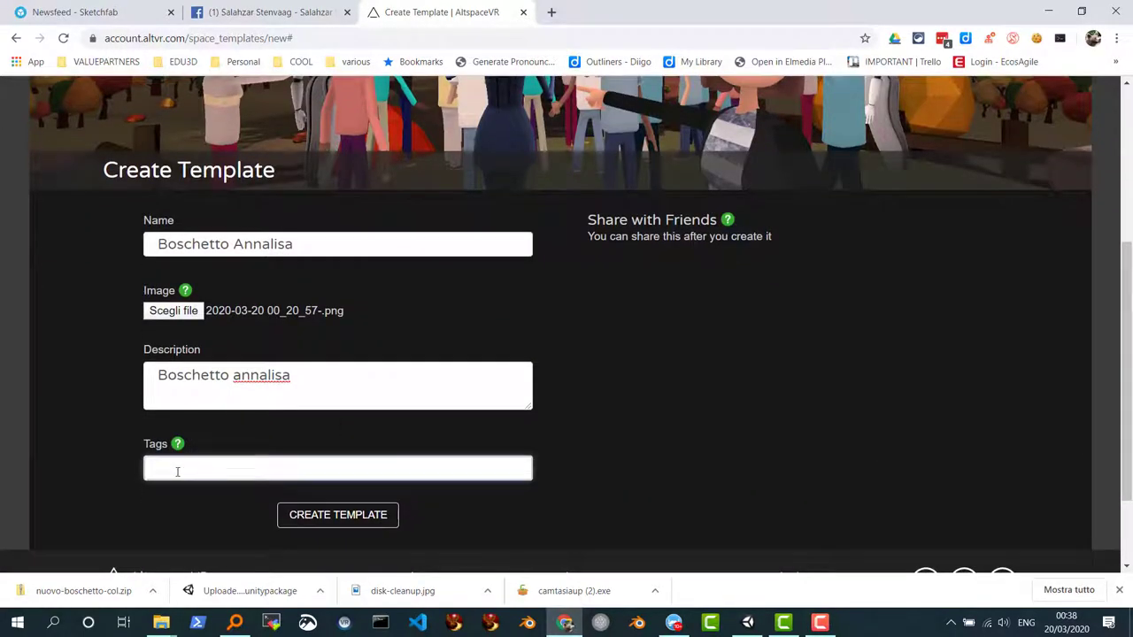
text(video)
click(312, 519)
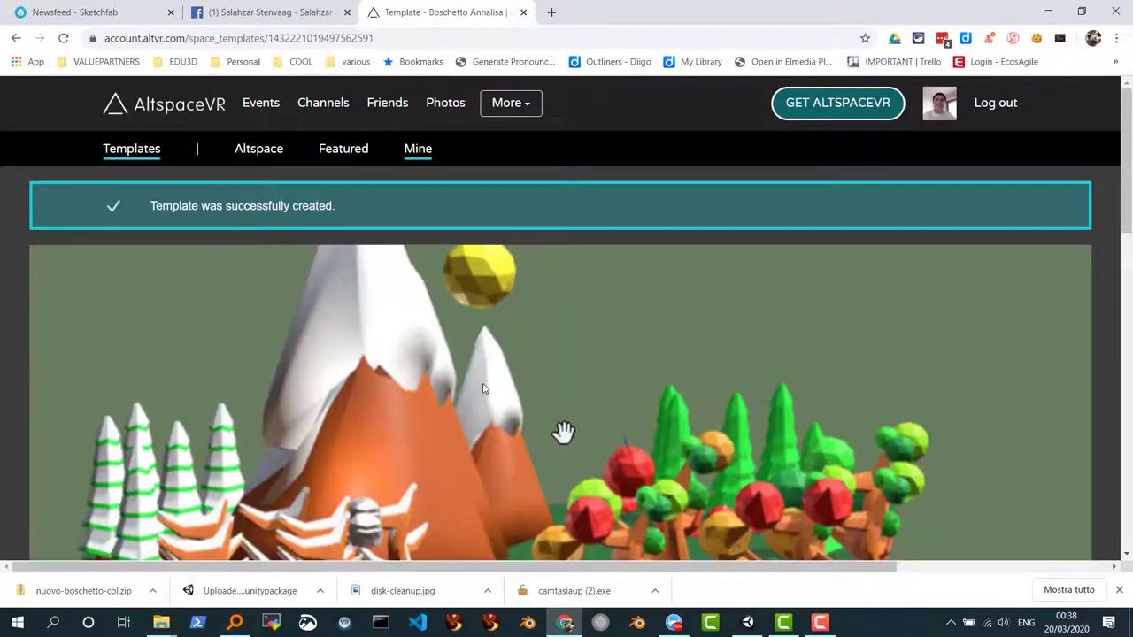
Step: Scroll the Boschetto Annalisa template page to check the low-poly forest preview and description
scroll(483, 388, down, 3)
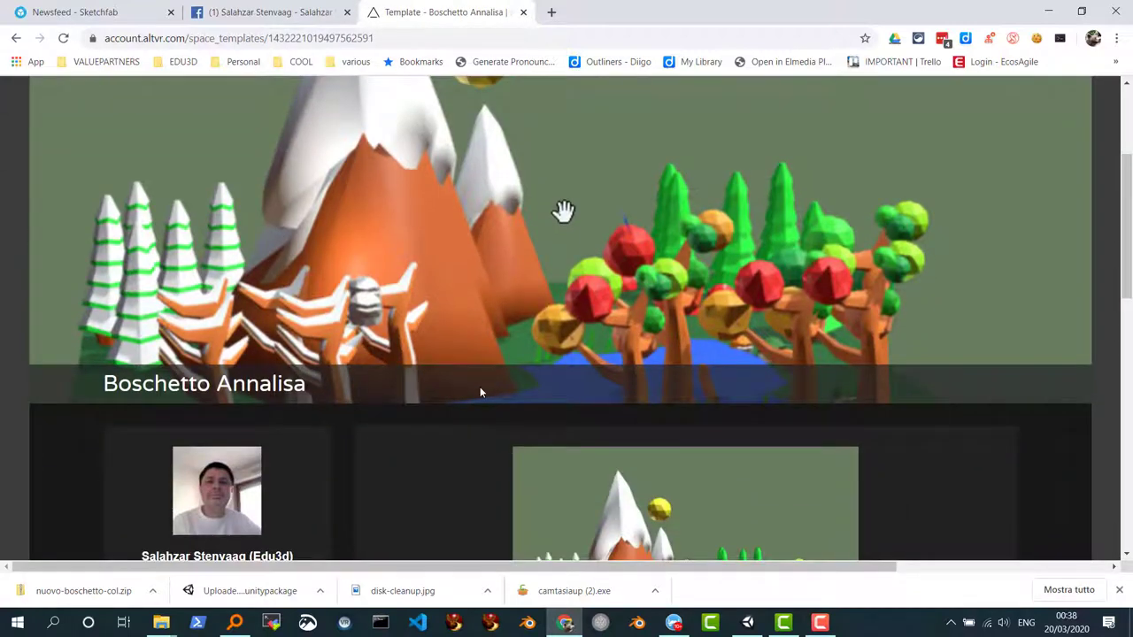
scroll(481, 390, down, 3)
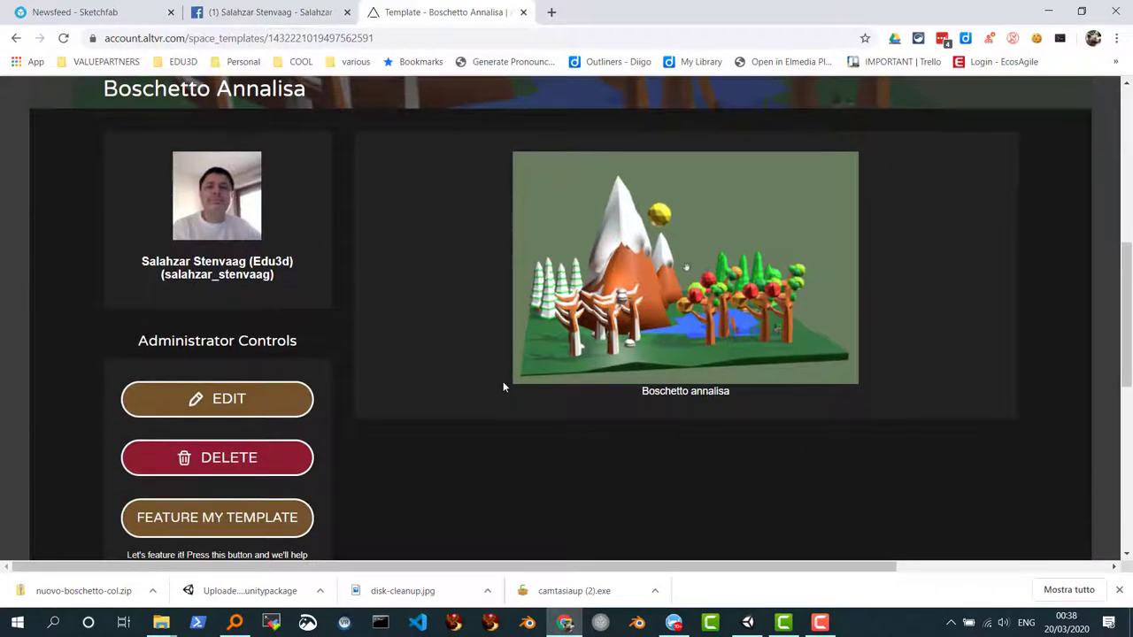
scroll(503, 382, up, 4)
scroll(503, 382, down, 1)
scroll(503, 391, down, 1)
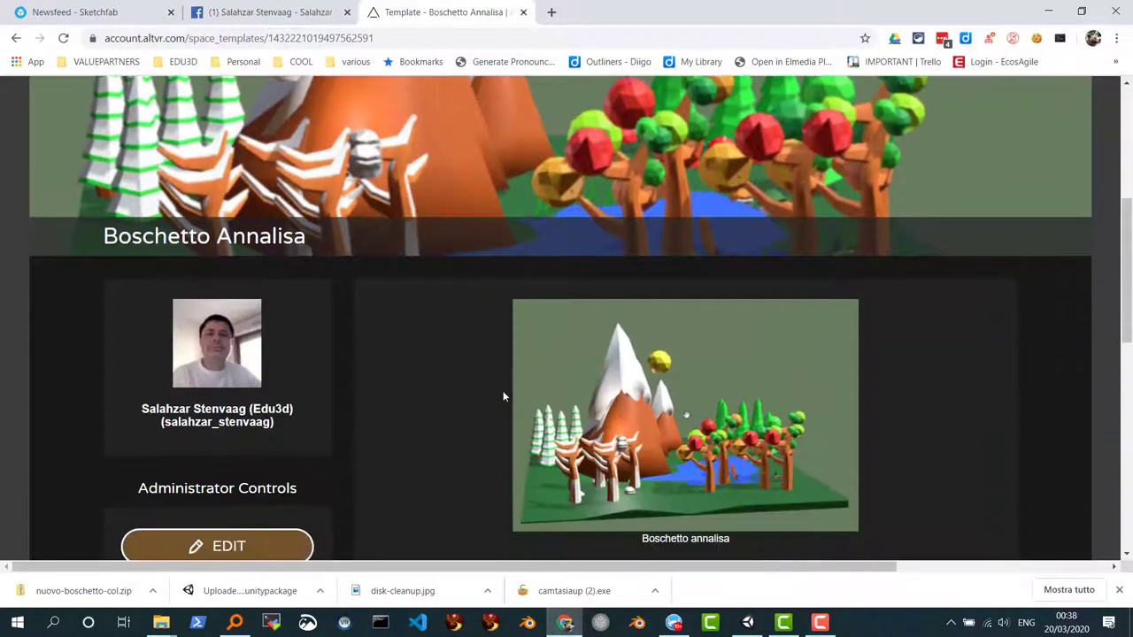
scroll(503, 390, down, 3)
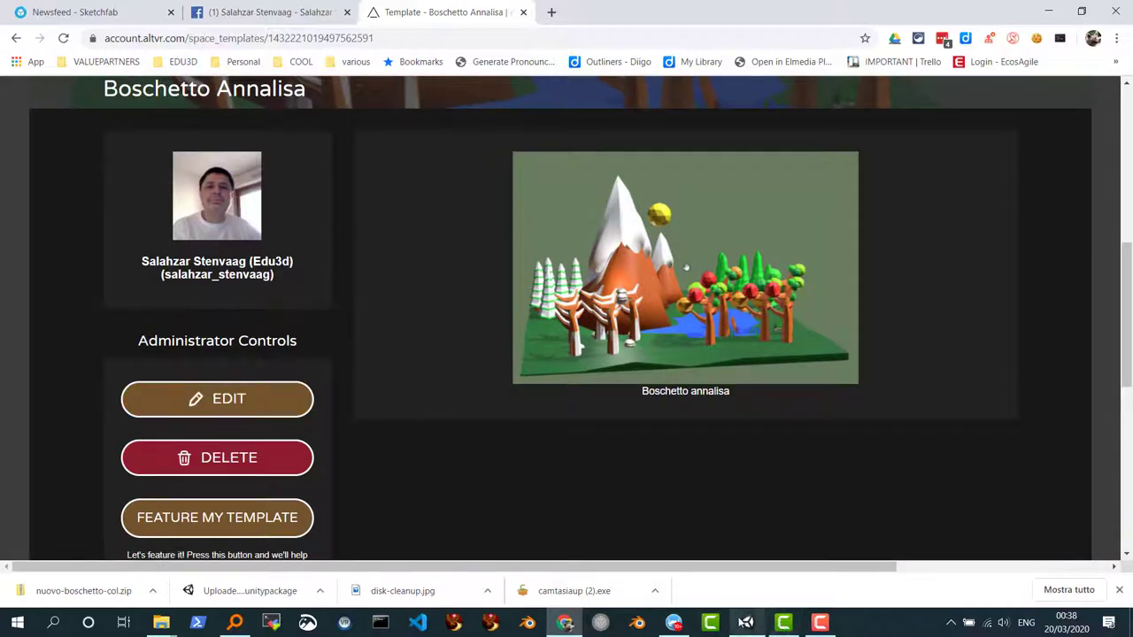
Step: In Unity's AltspaceVR Build Settings, load the account's six templates and select Boschetto Annalisa
click(746, 625)
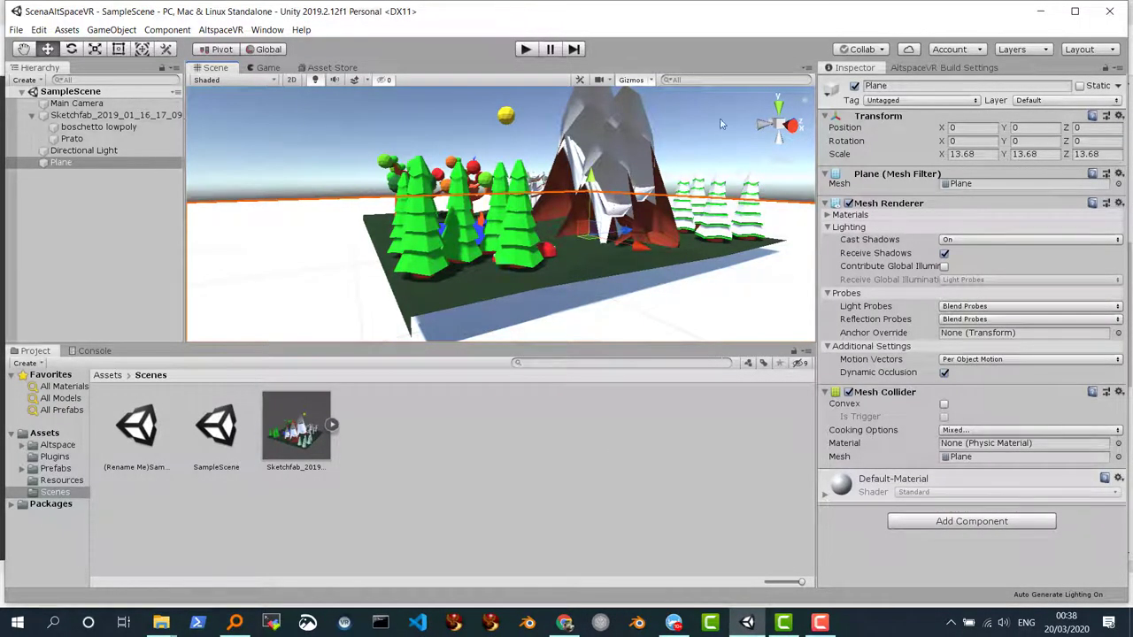
click(936, 70)
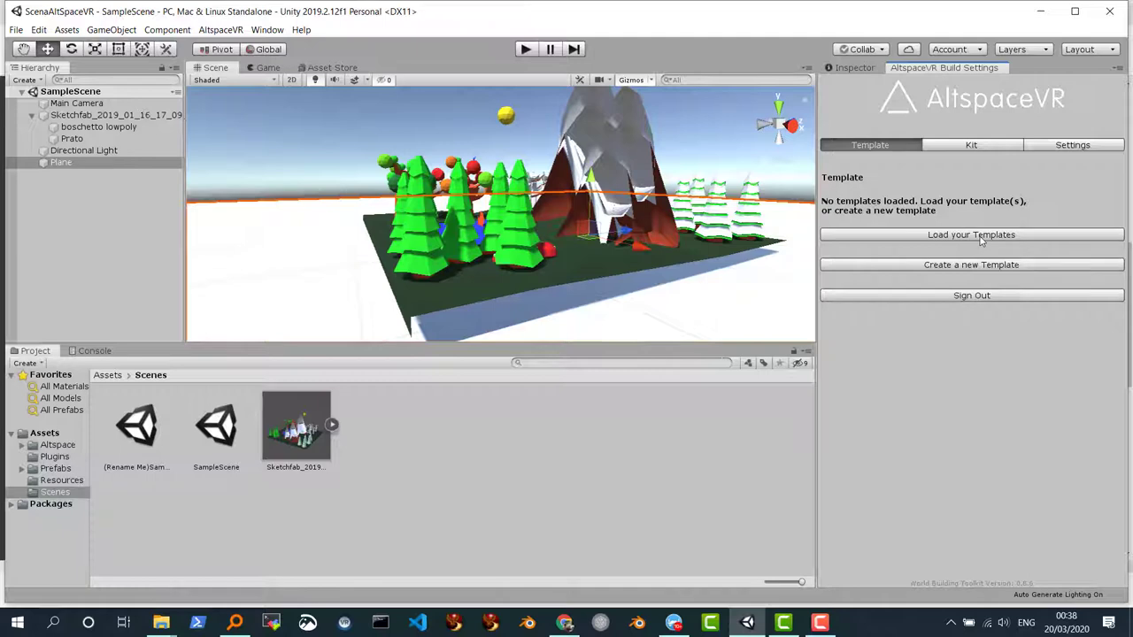
click(981, 235)
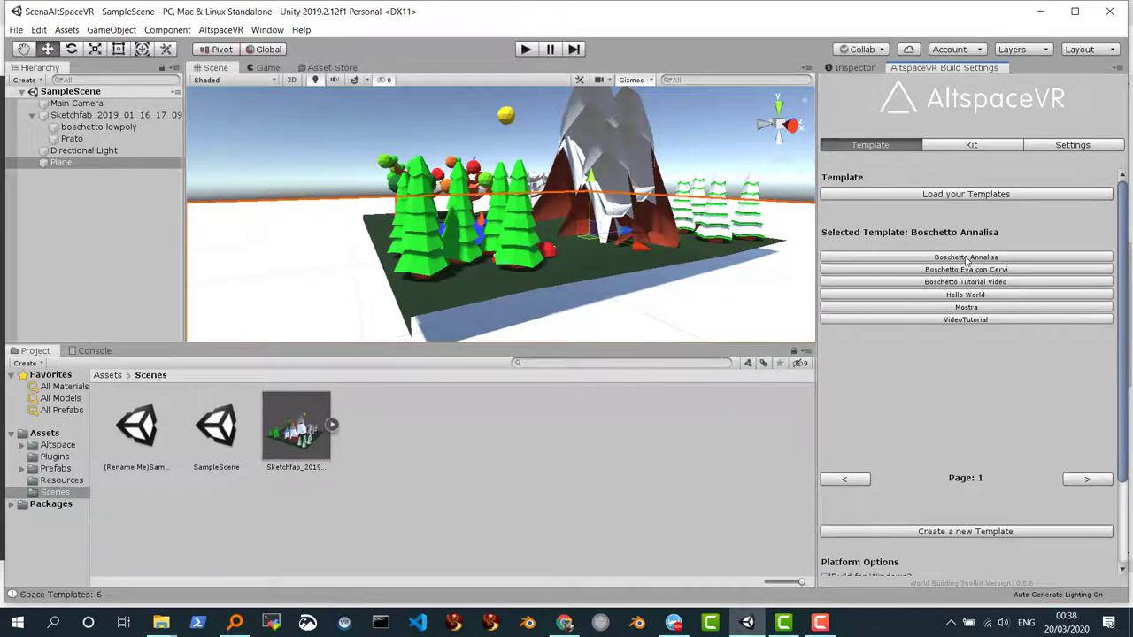
click(980, 270)
click(976, 257)
drag(1125, 288, 1125, 384)
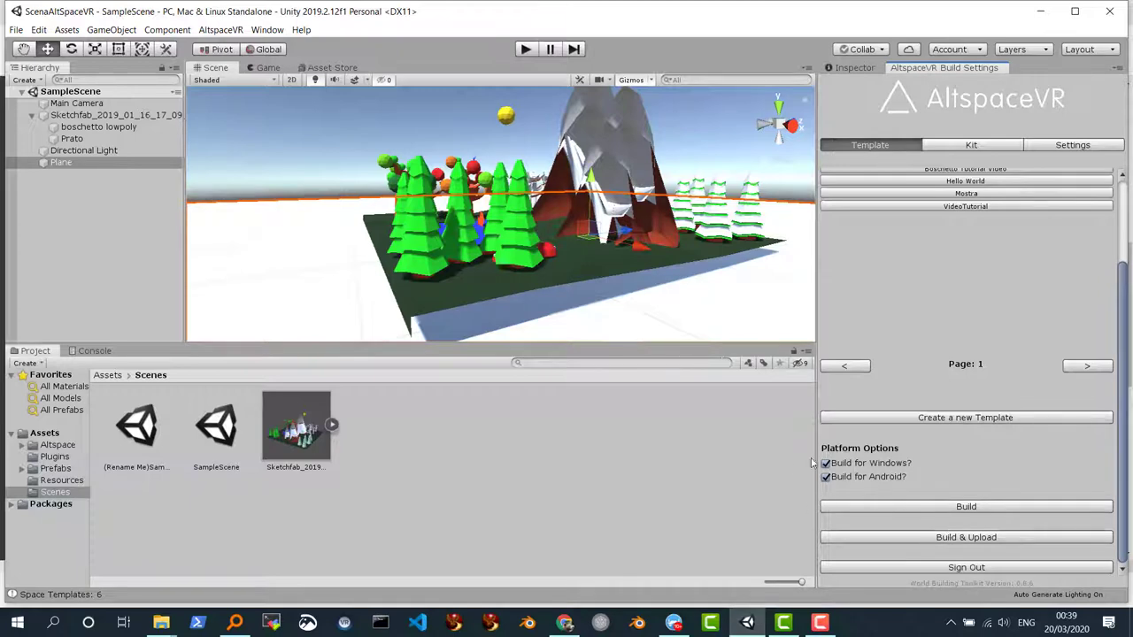
click(972, 510)
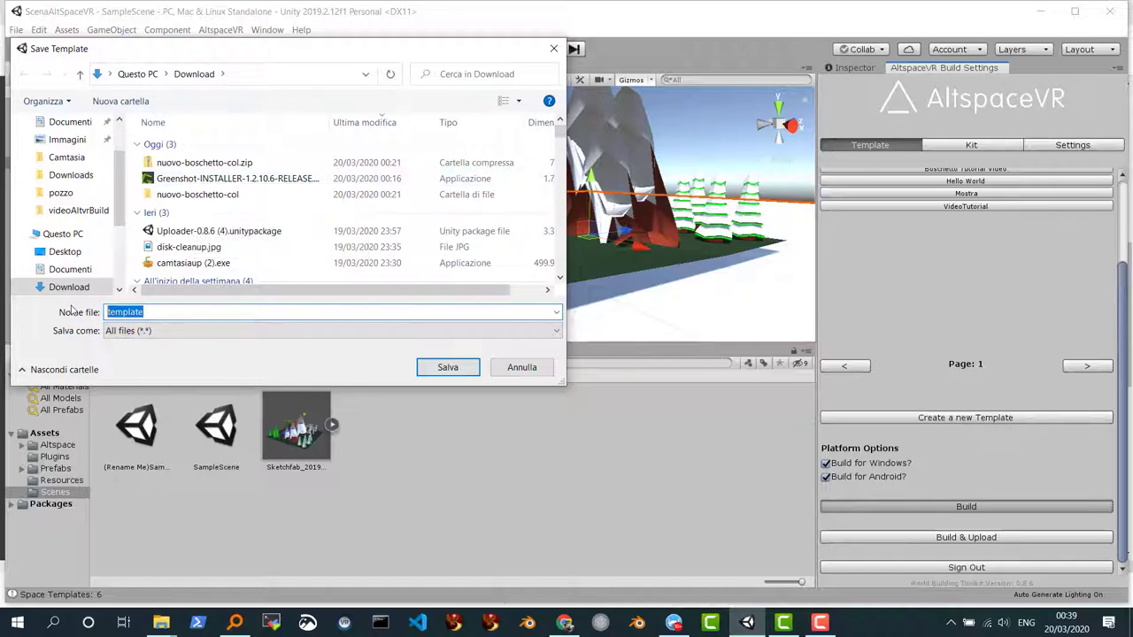
text(boschetto)
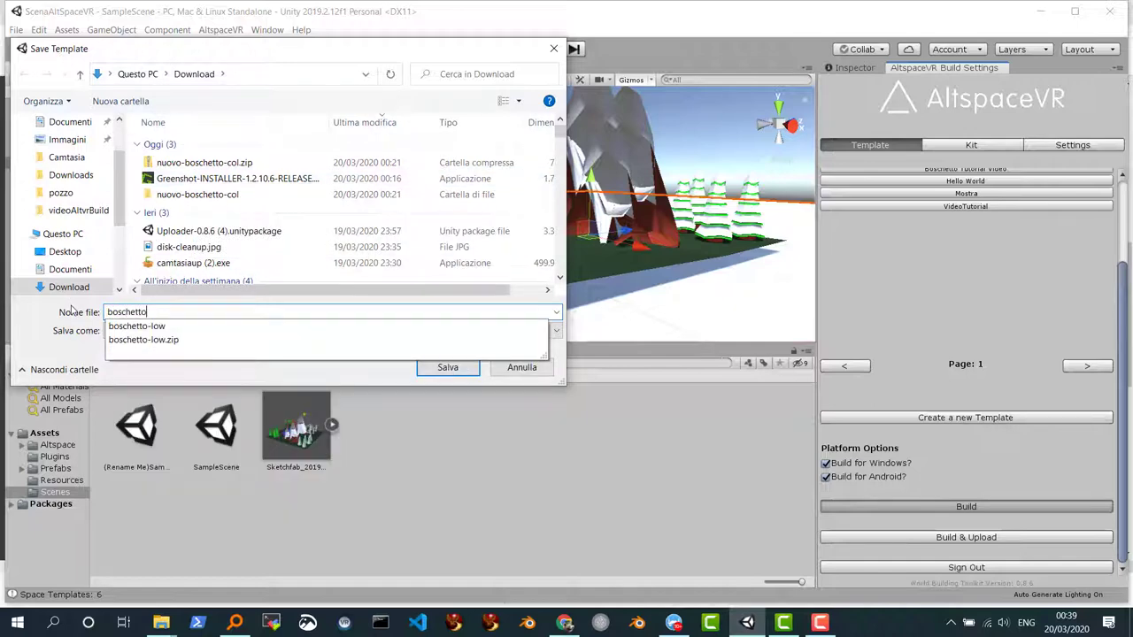
text(annali)
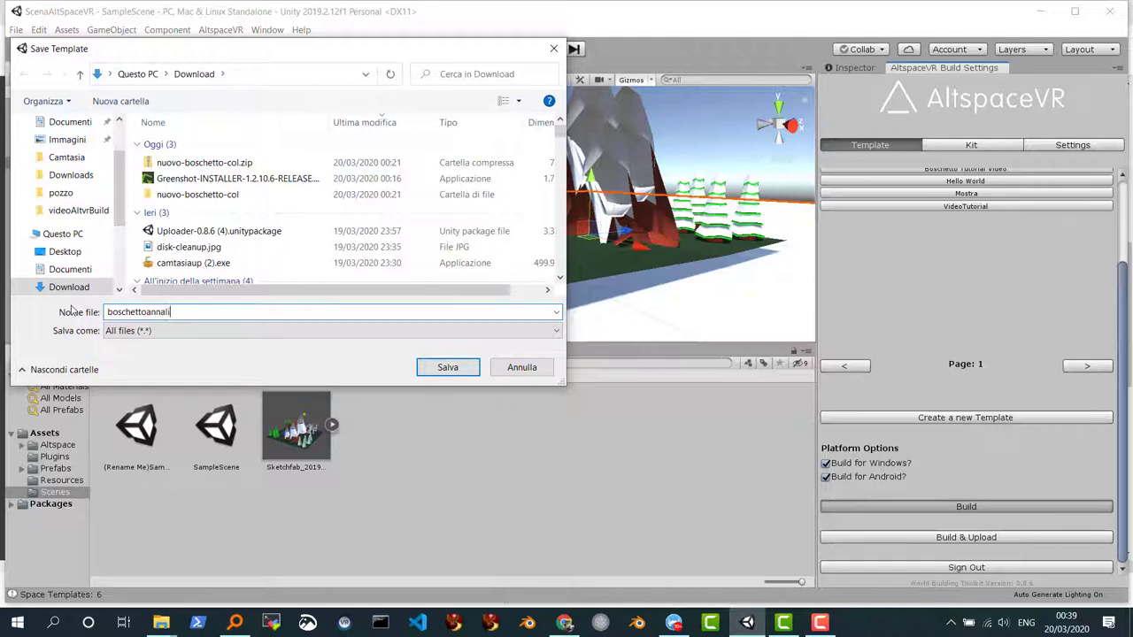
text(sa.zip)
click(448, 367)
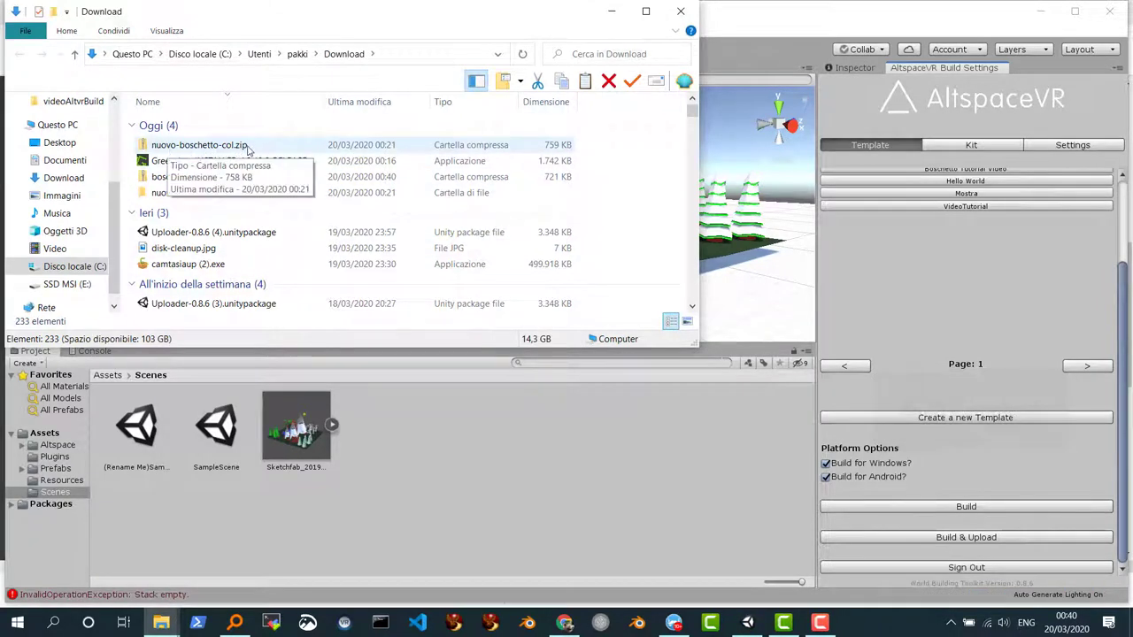
click(249, 150)
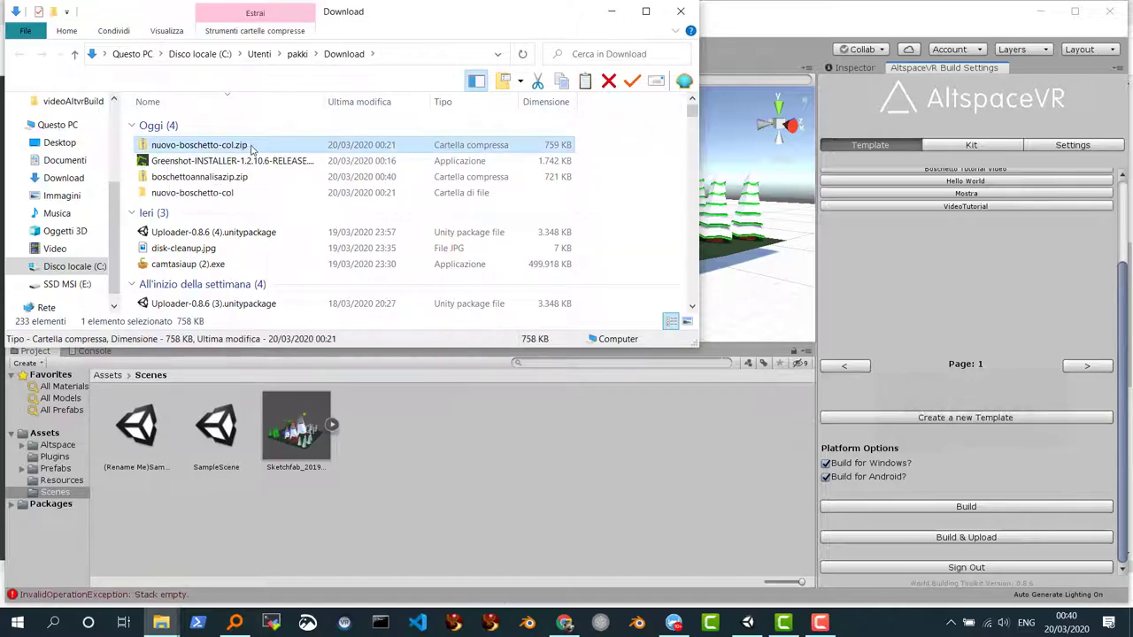
click(68, 178)
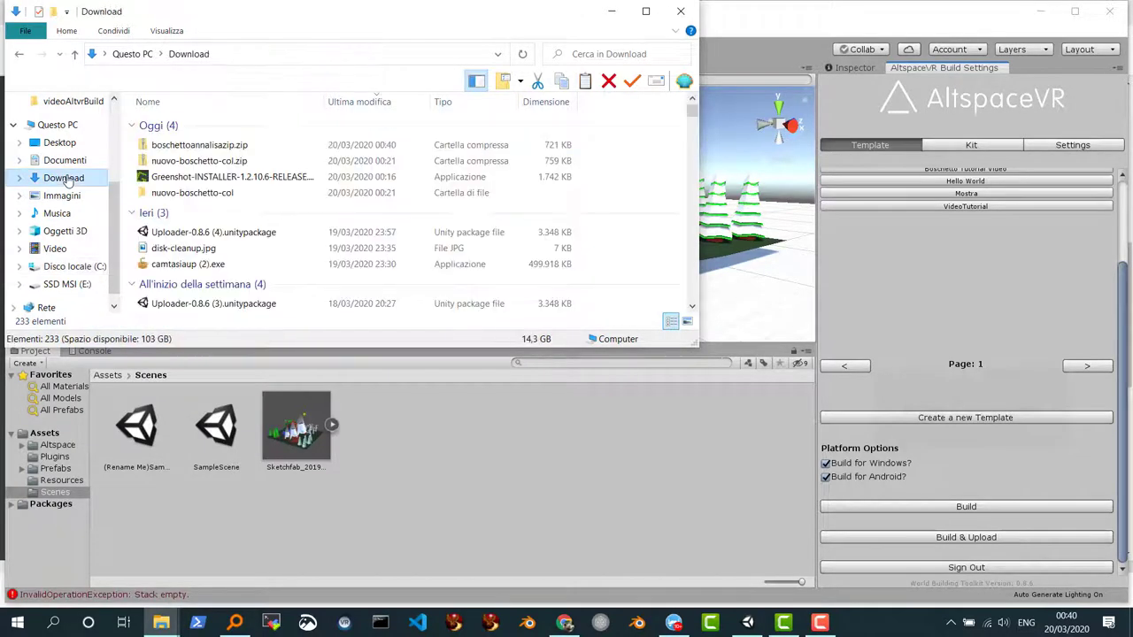
click(239, 147)
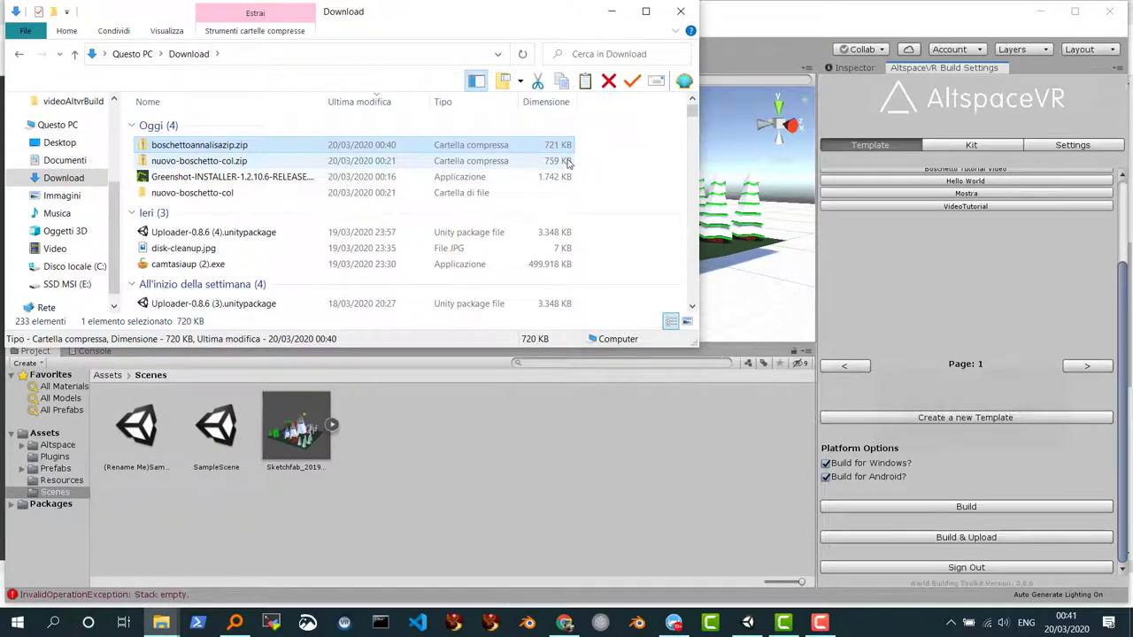
double_click(217, 149)
double_click(196, 131)
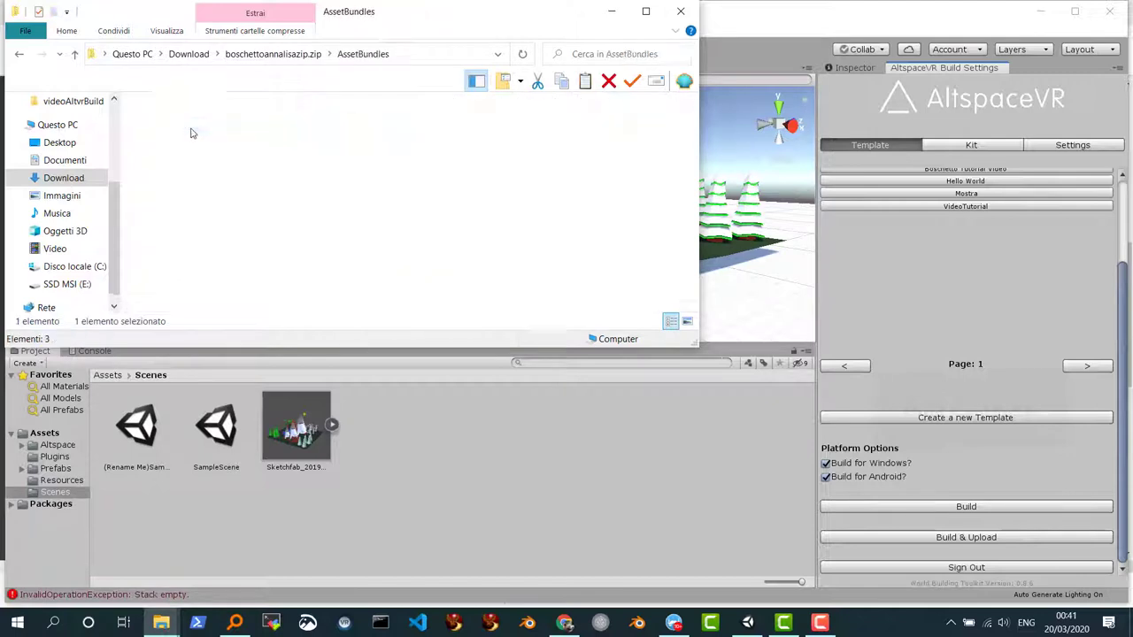
click(213, 160)
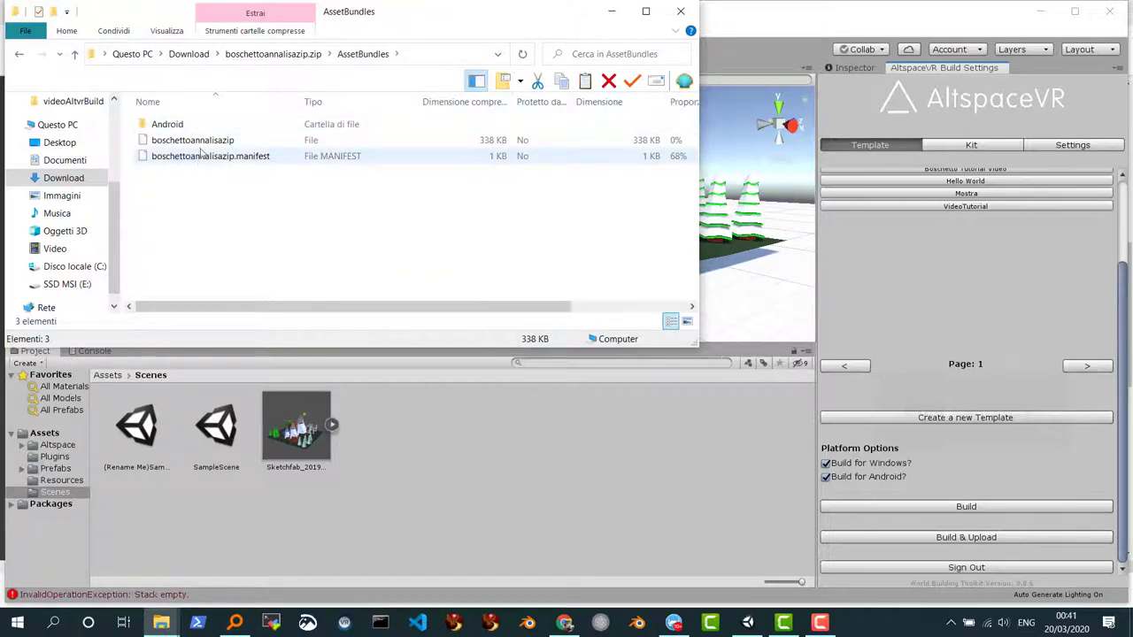
double_click(164, 124)
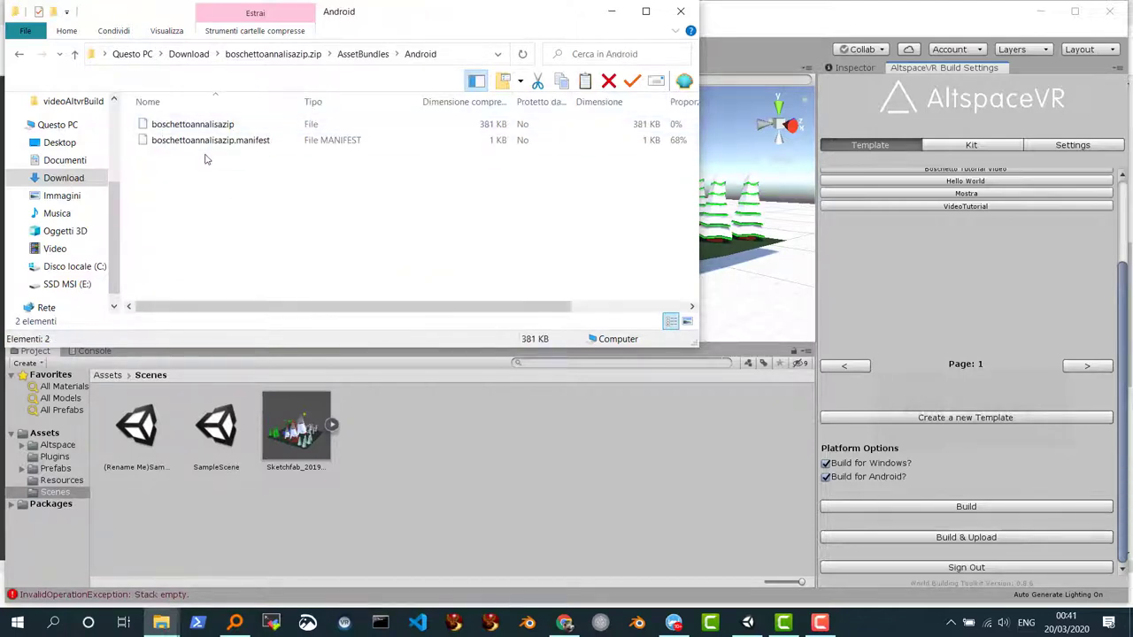
click(679, 13)
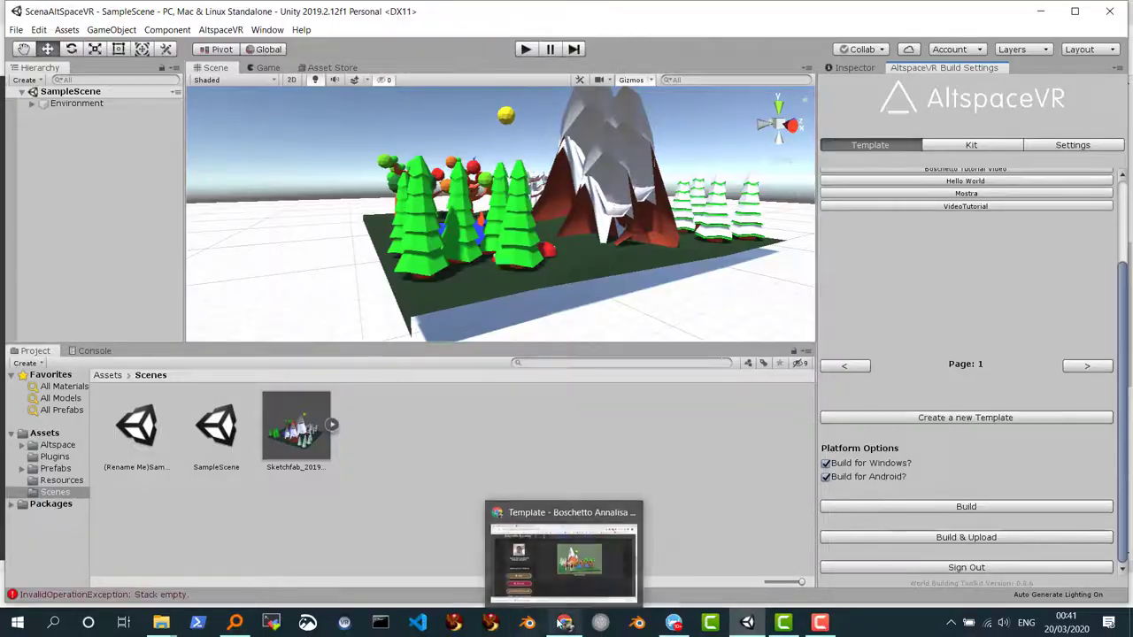
click(561, 623)
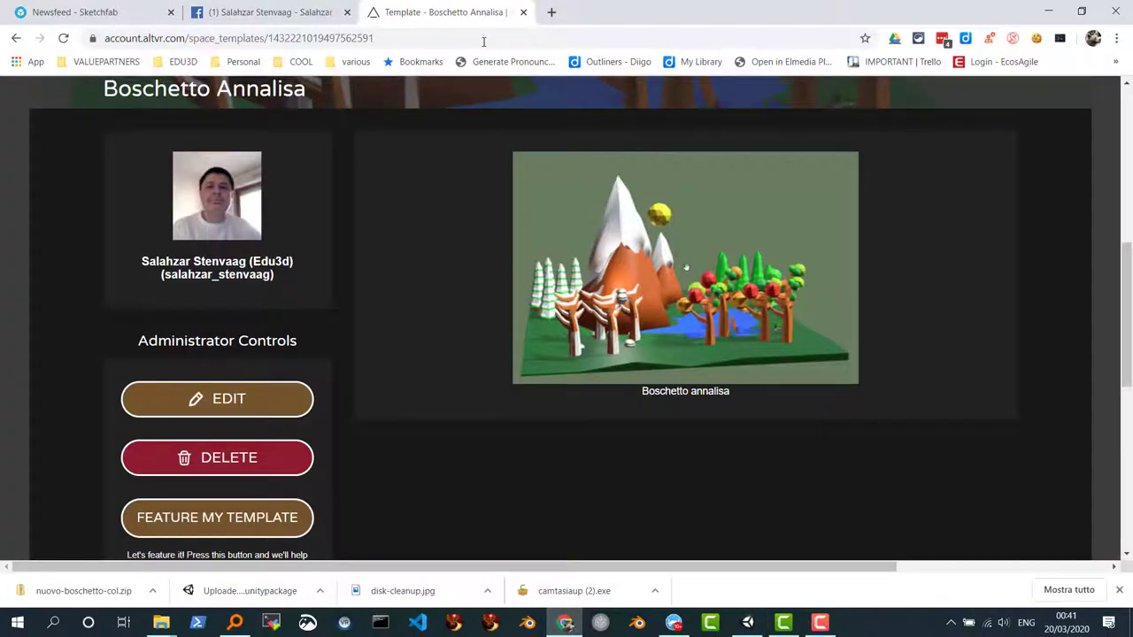
click(217, 406)
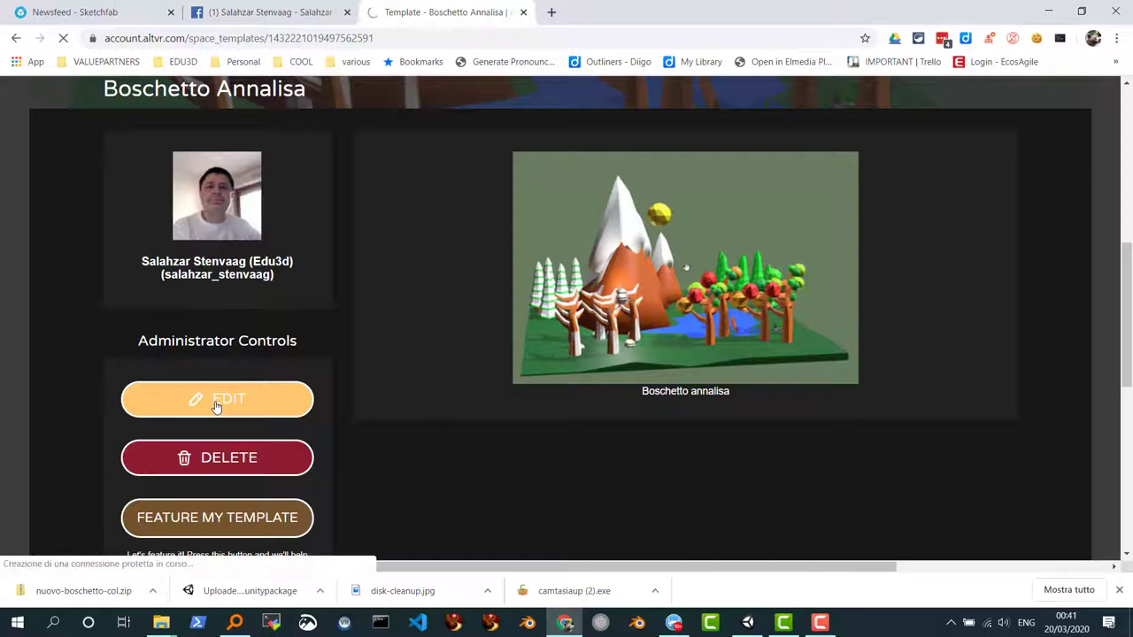
scroll(249, 386, down, 4)
scroll(251, 386, down, 3)
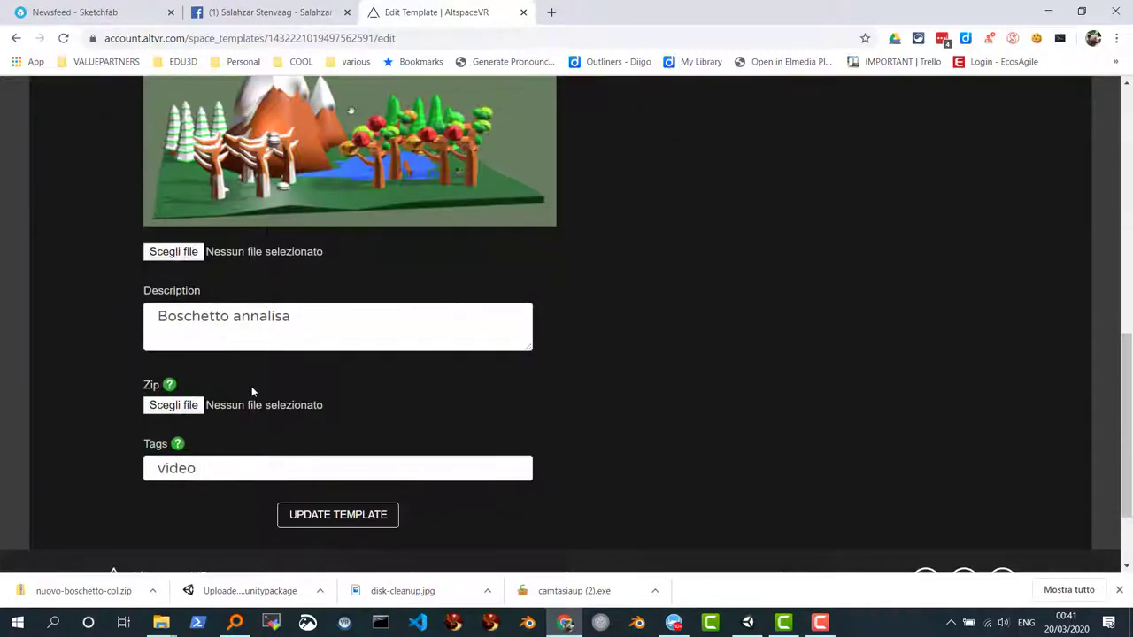
scroll(177, 376, down, 1)
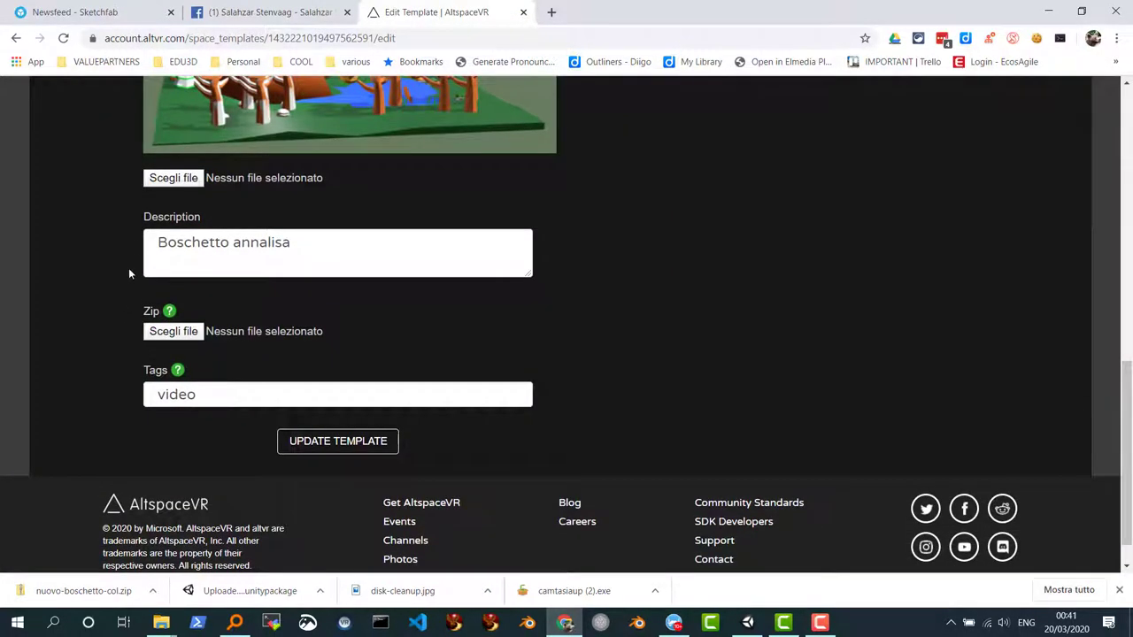
scroll(283, 213, up, 2)
scroll(283, 213, up, 2)
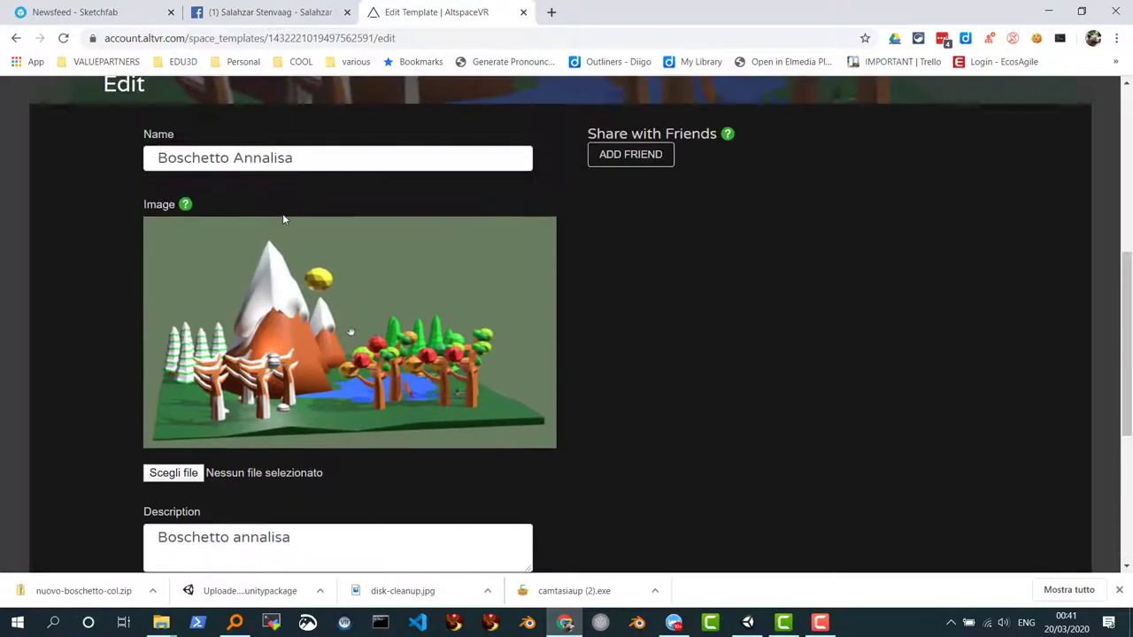
scroll(255, 341, down, 1)
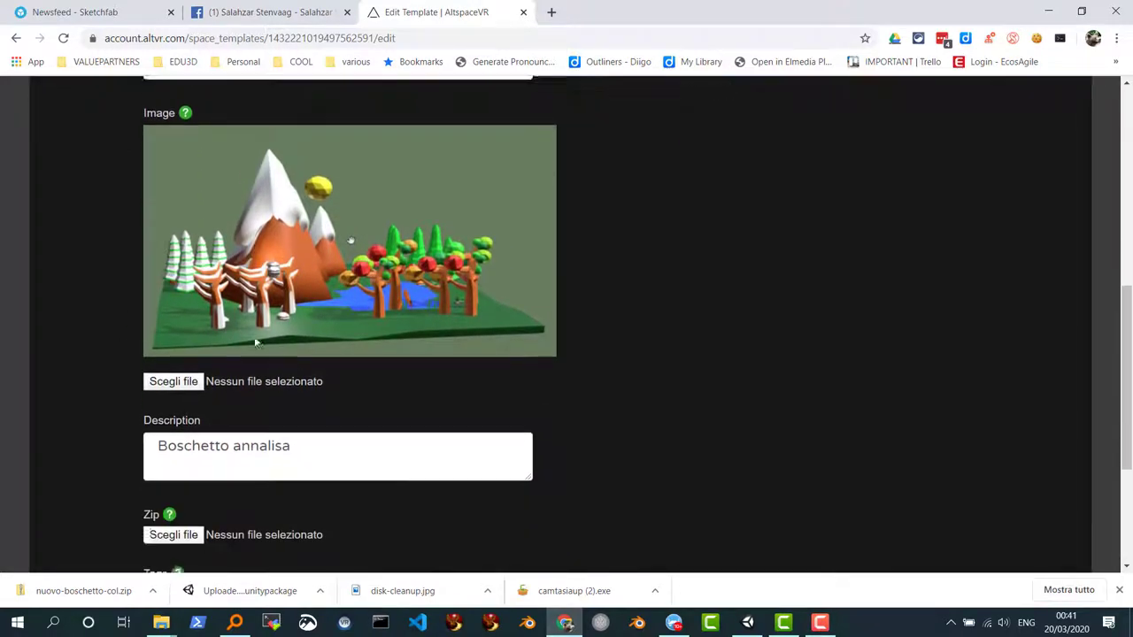
scroll(255, 342, down, 2)
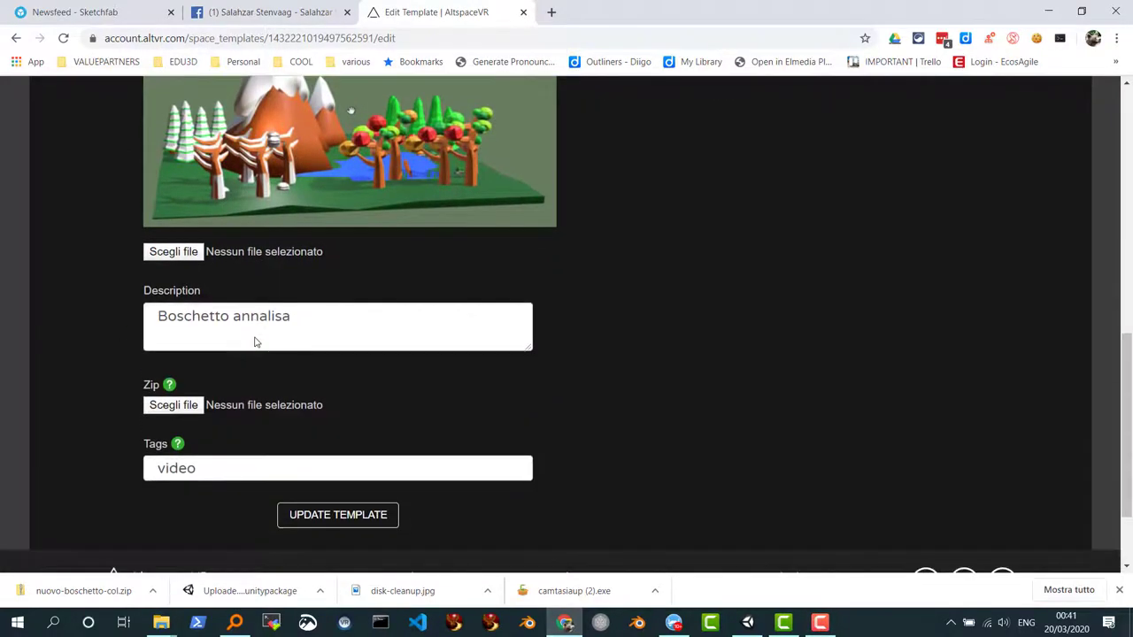
click(174, 406)
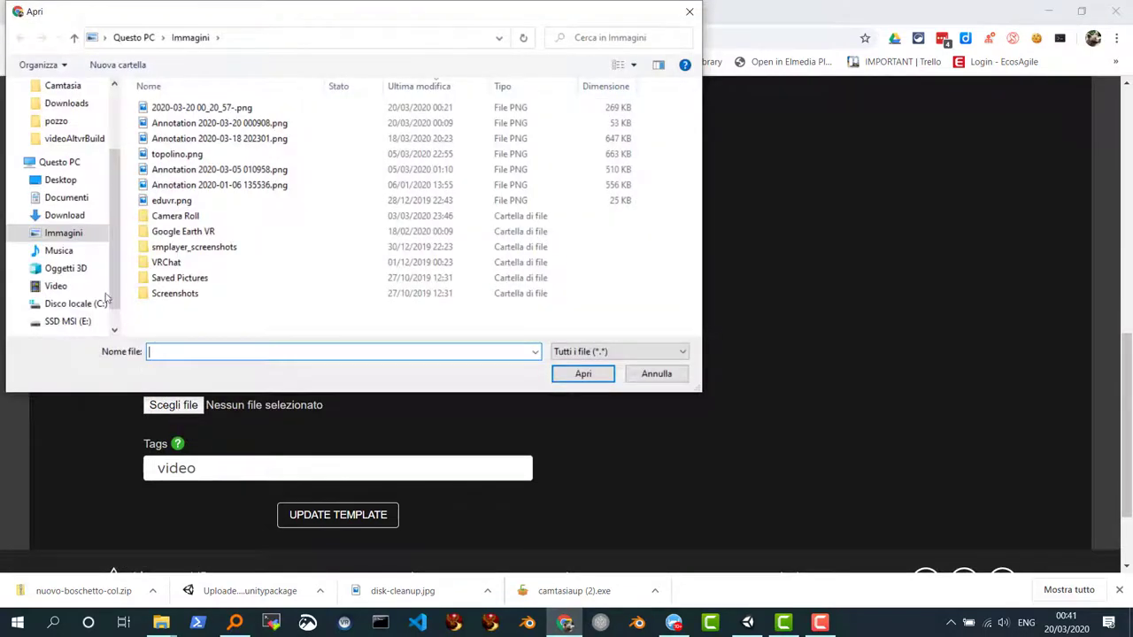
click(67, 217)
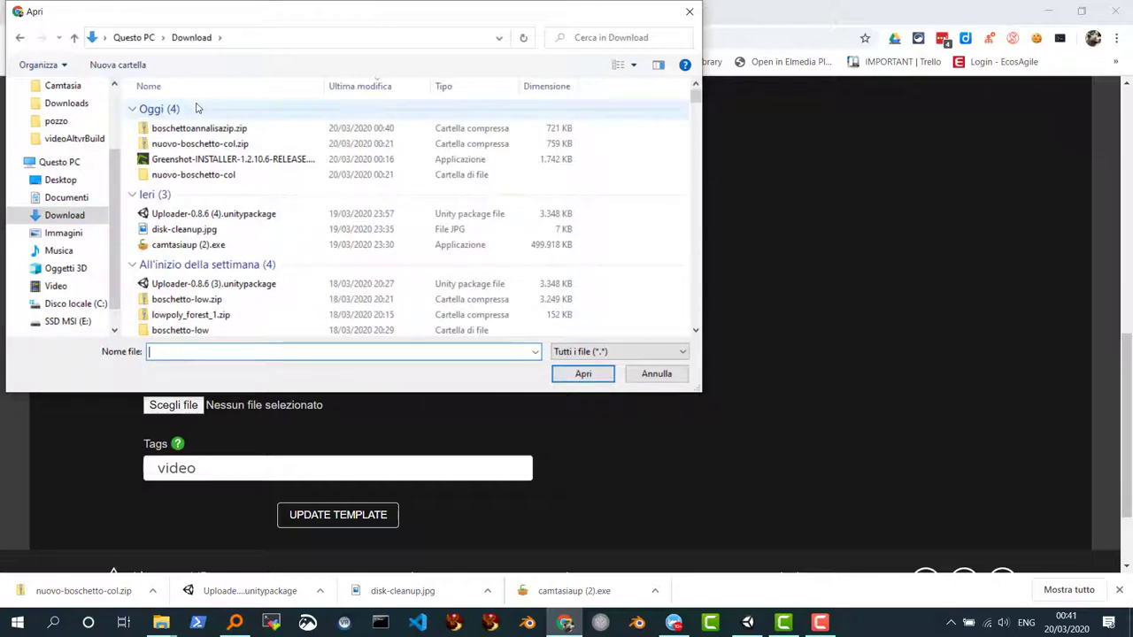
click(211, 130)
click(609, 376)
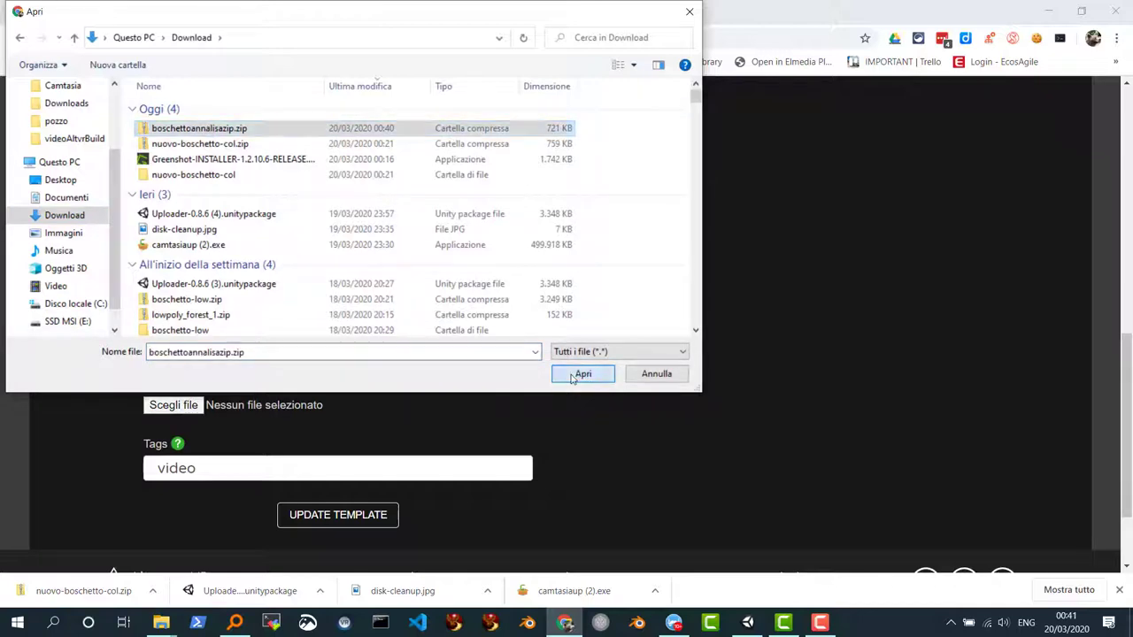
click(322, 520)
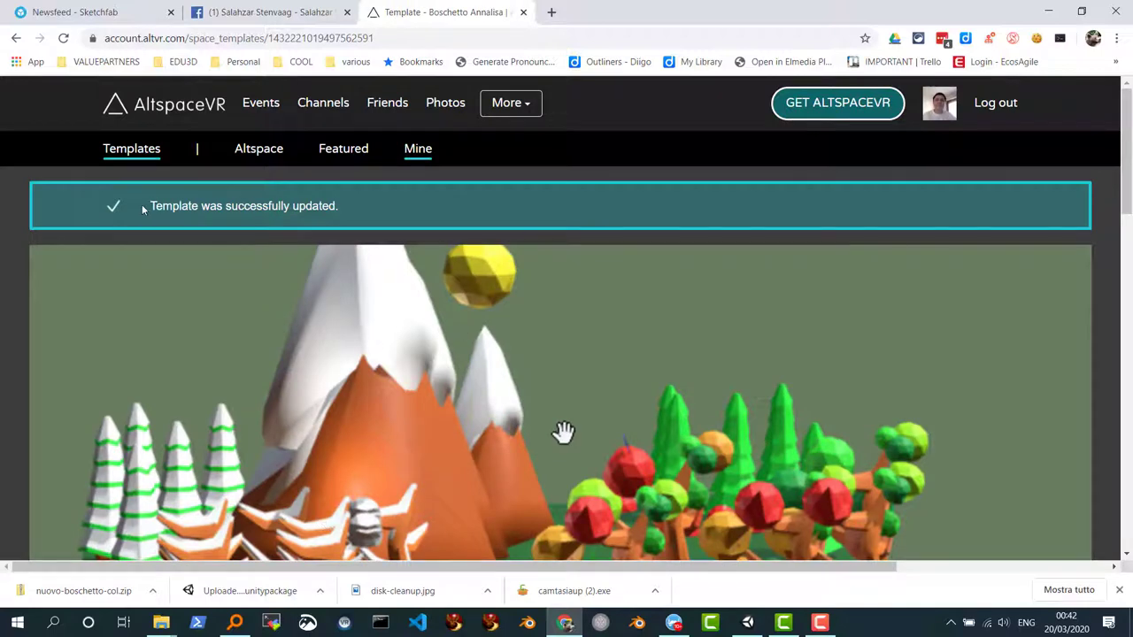
scroll(576, 389, down, 3)
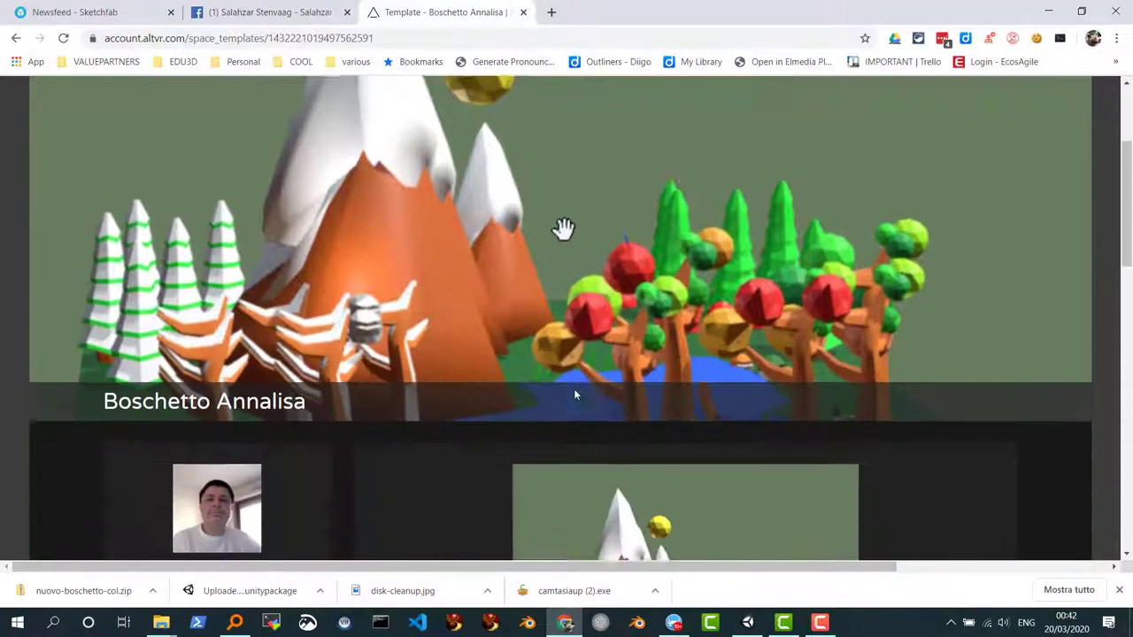
scroll(574, 390, down, 2)
scroll(573, 390, up, 5)
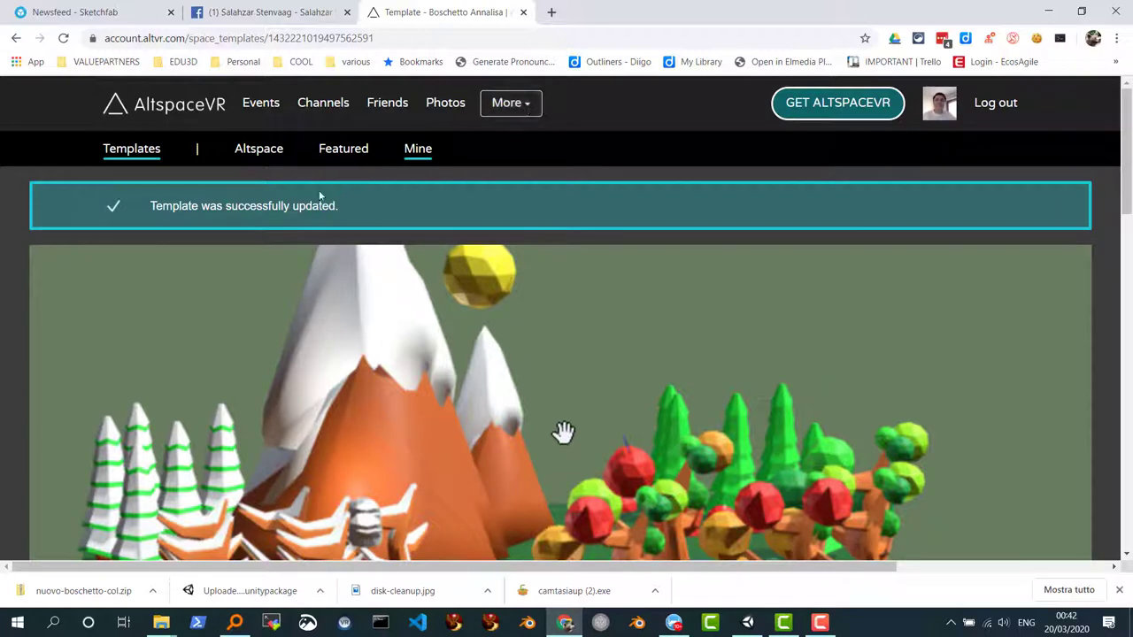
click(529, 104)
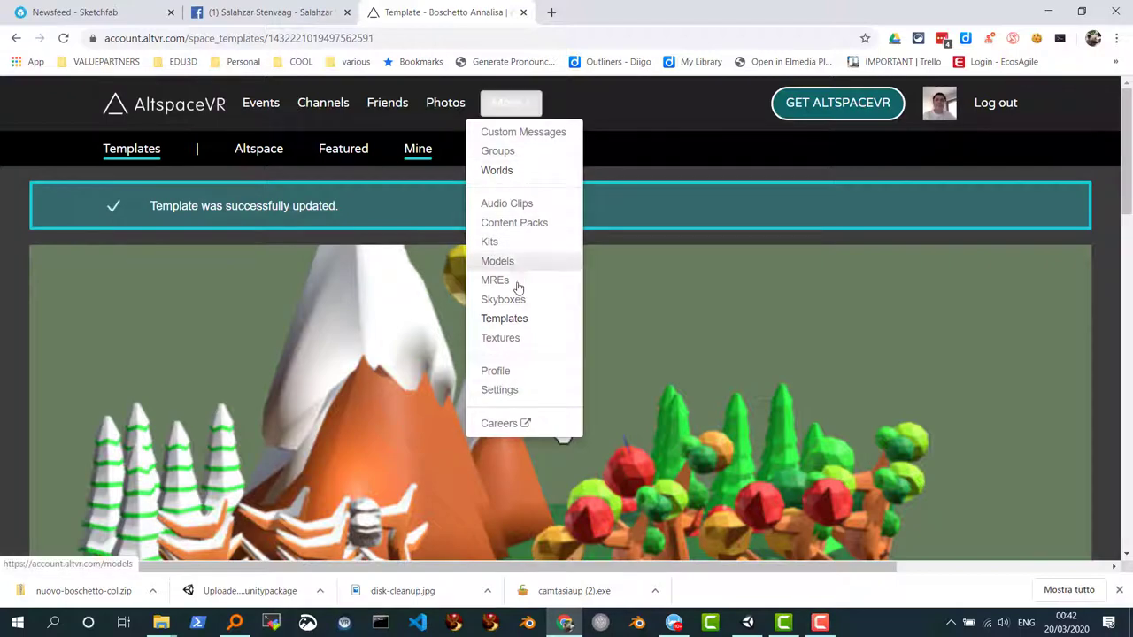
Step: Start a new Quick Event of the Meetup kind from My Events
click(271, 104)
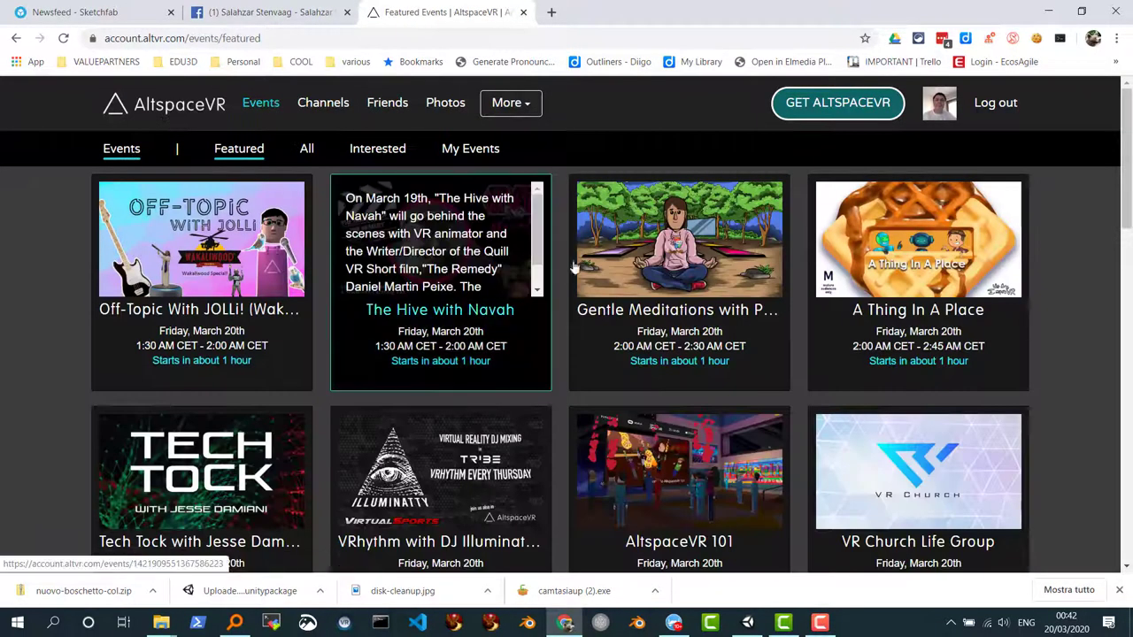
click(468, 153)
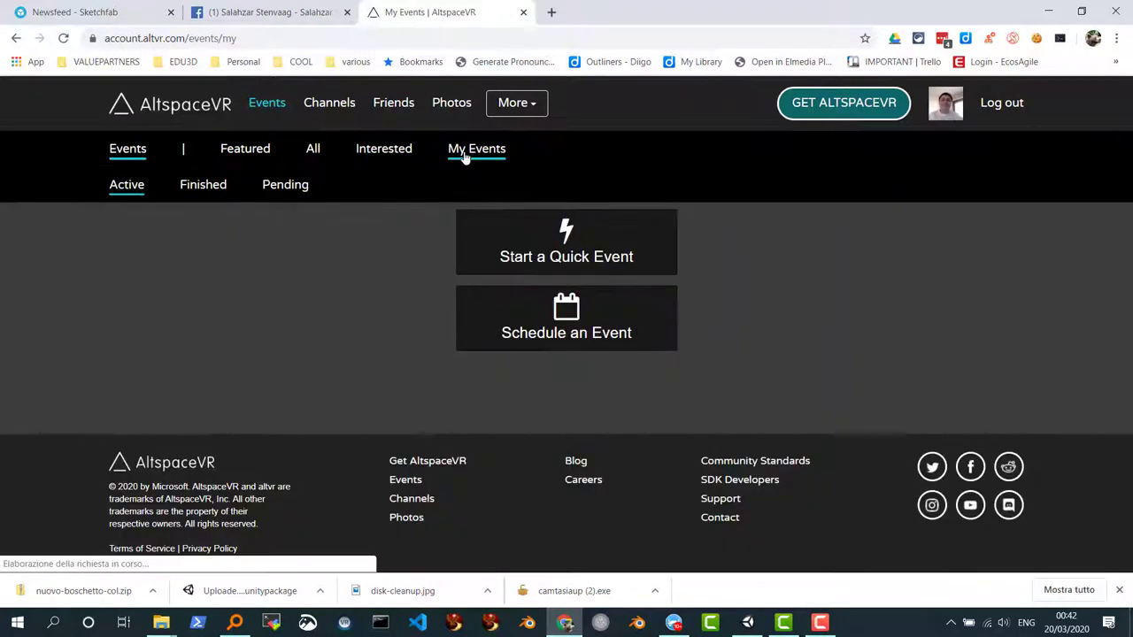
click(569, 255)
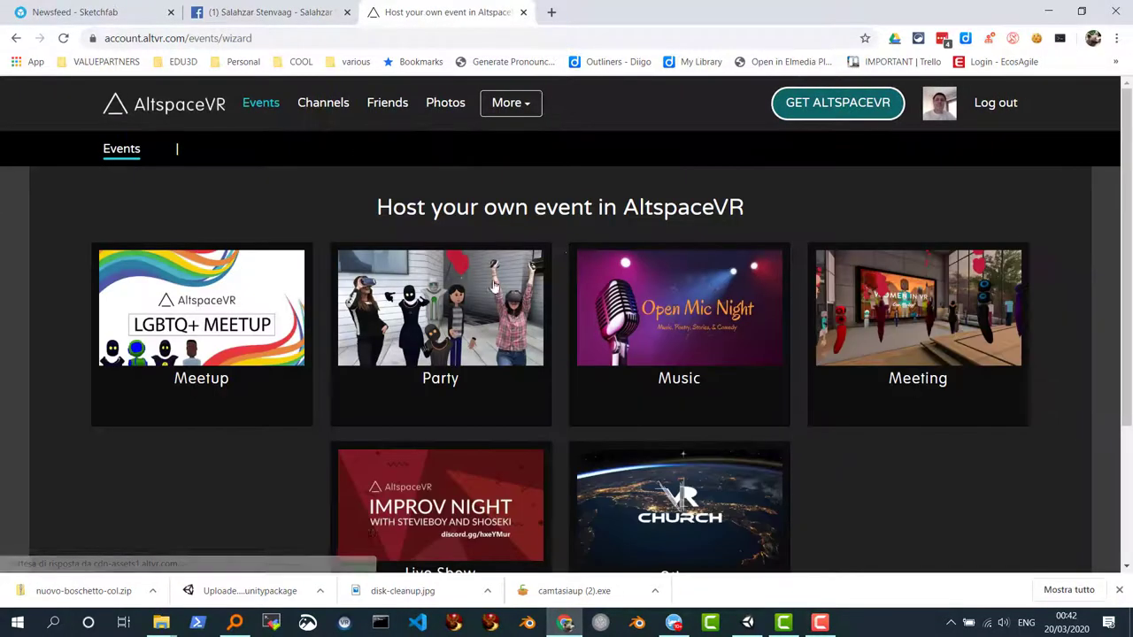
click(221, 365)
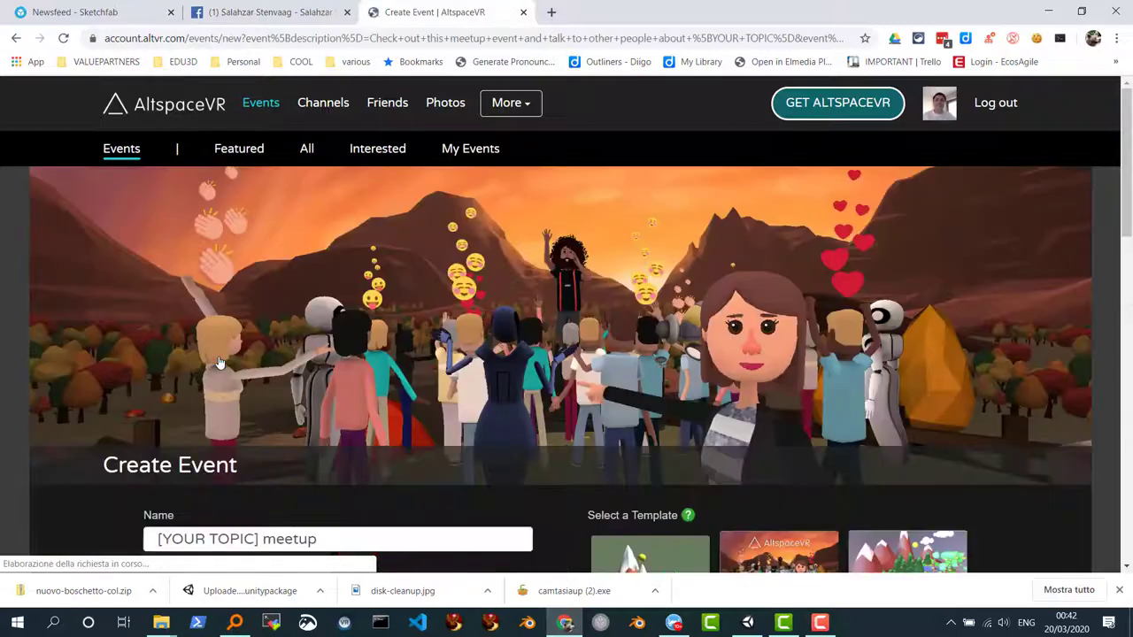
Step: Set both the event name and description to 'evento boschetto'
scroll(280, 350, down, 3)
click(332, 317)
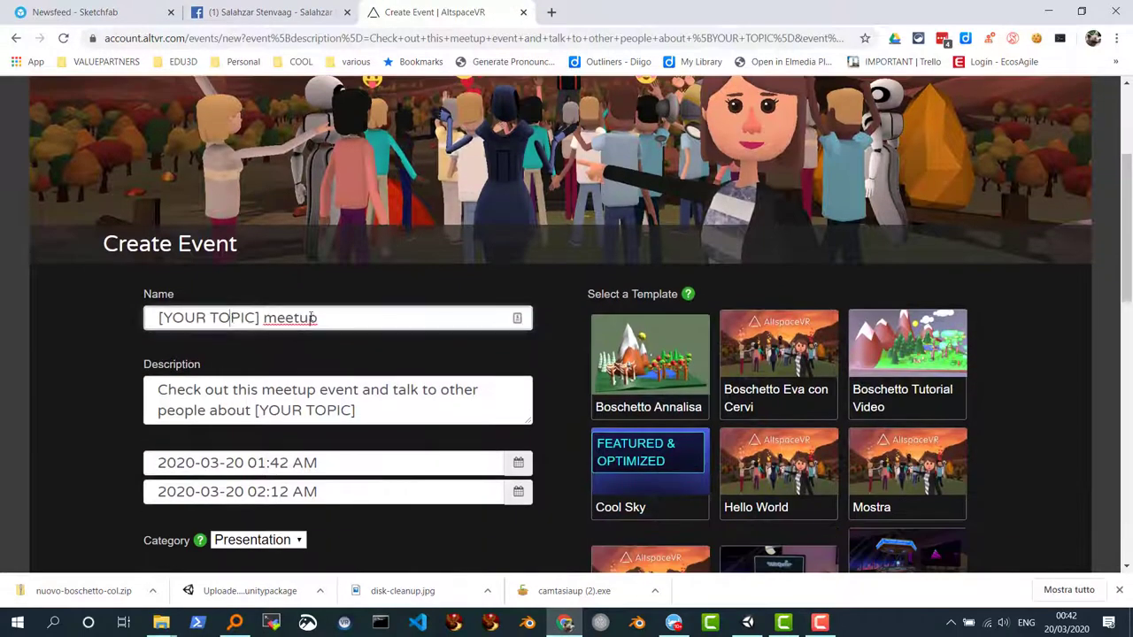
drag(332, 317, 159, 317)
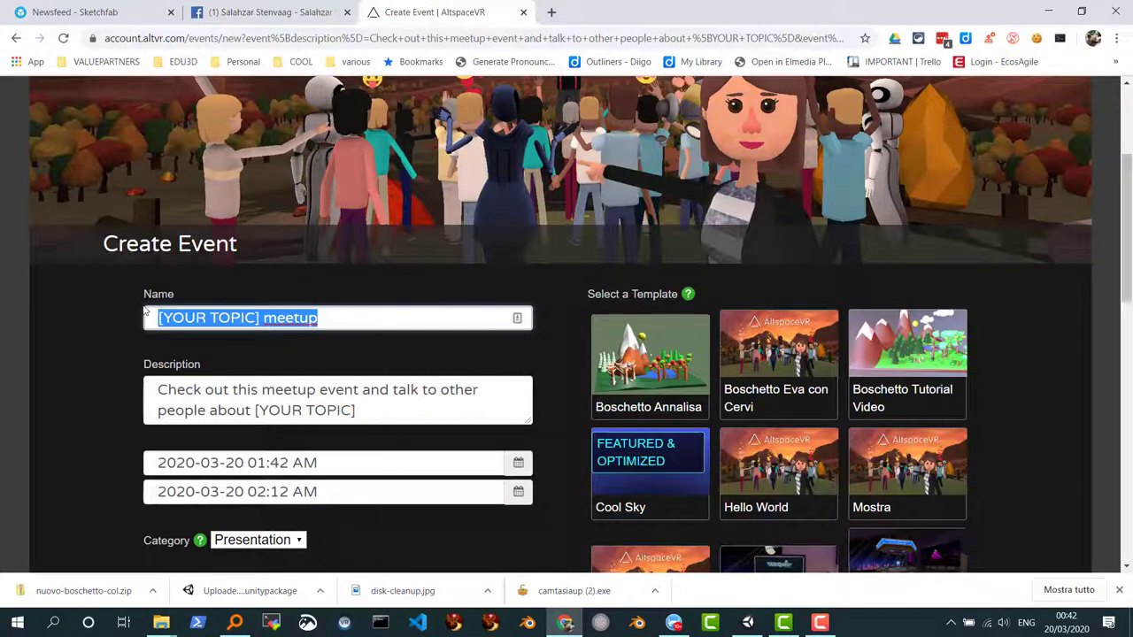
text(evento b)
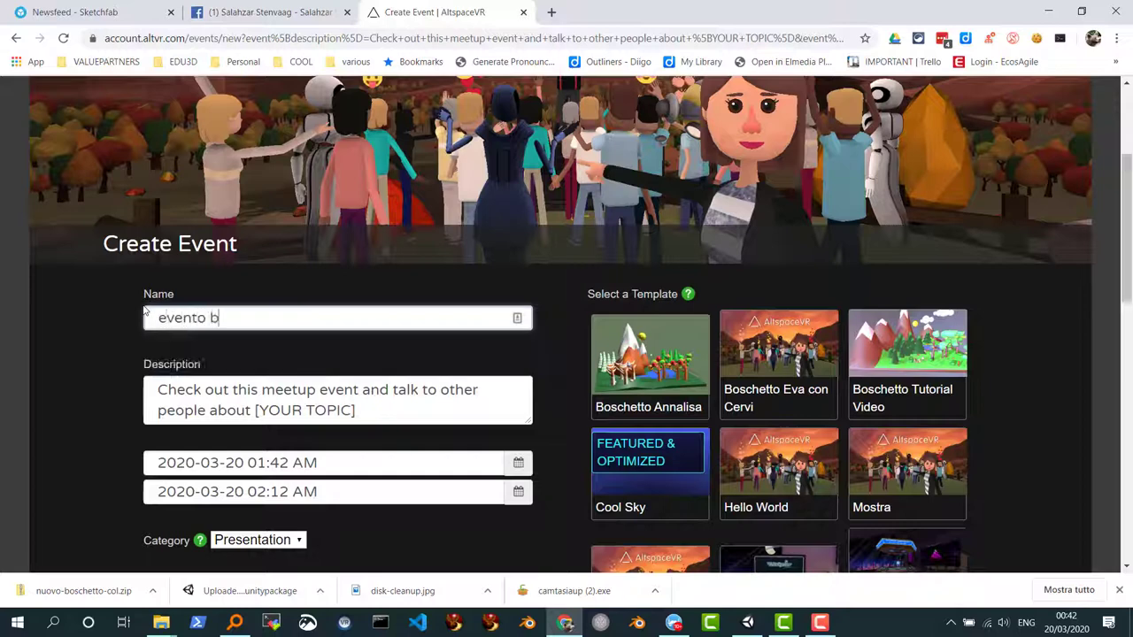
text(oschetto)
key(Tab)
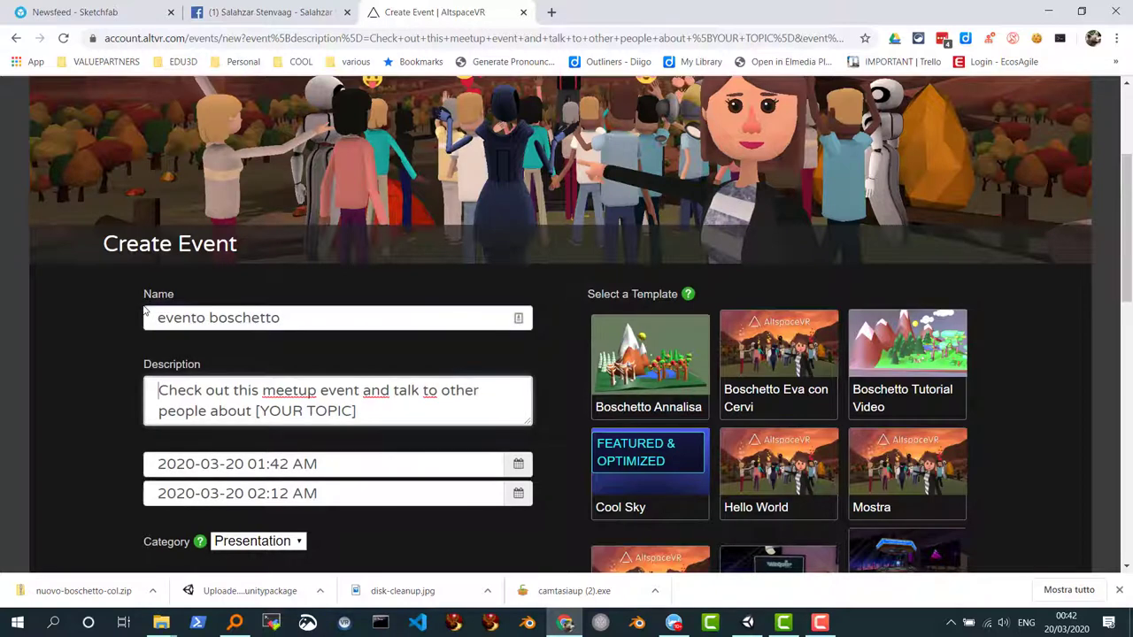
key(ctrl+a)
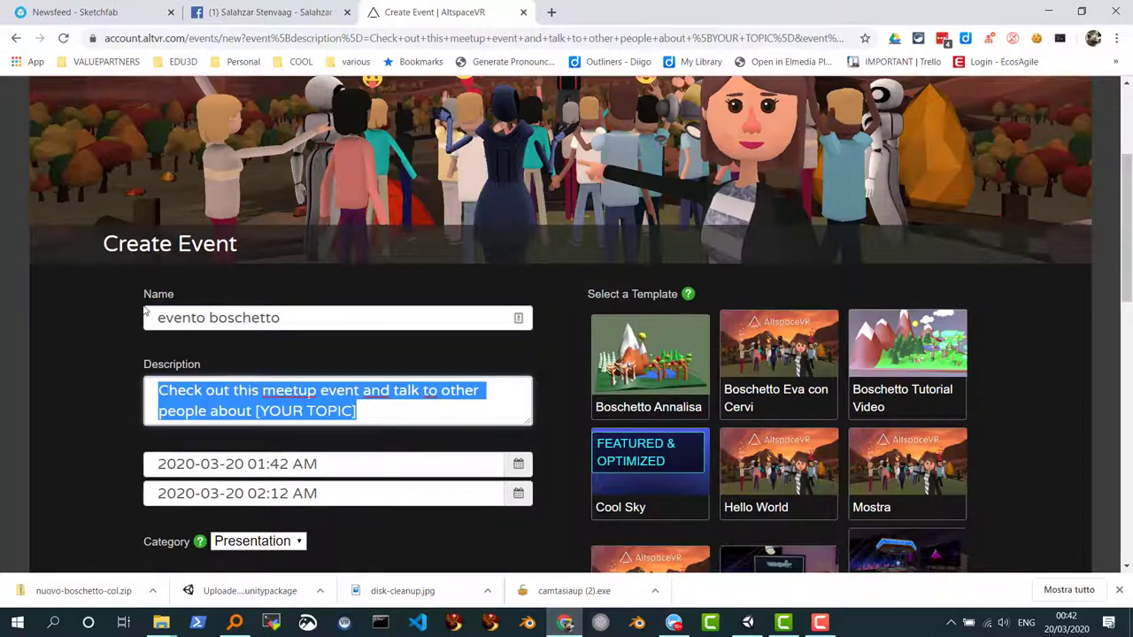
text(evento bosch)
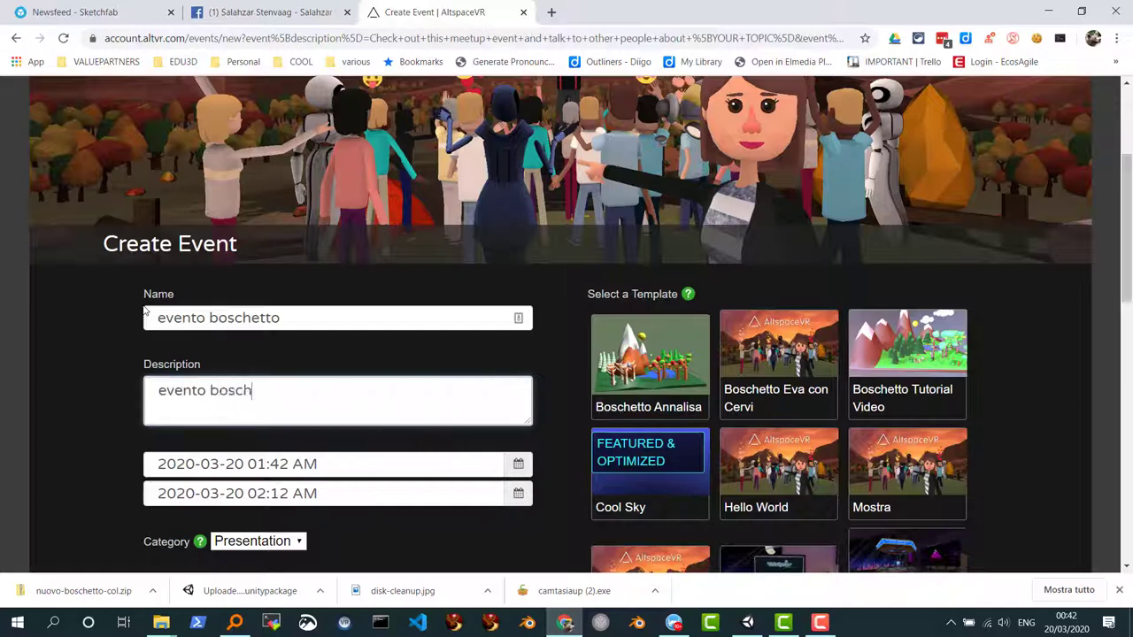
text(etto)
key(Tab)
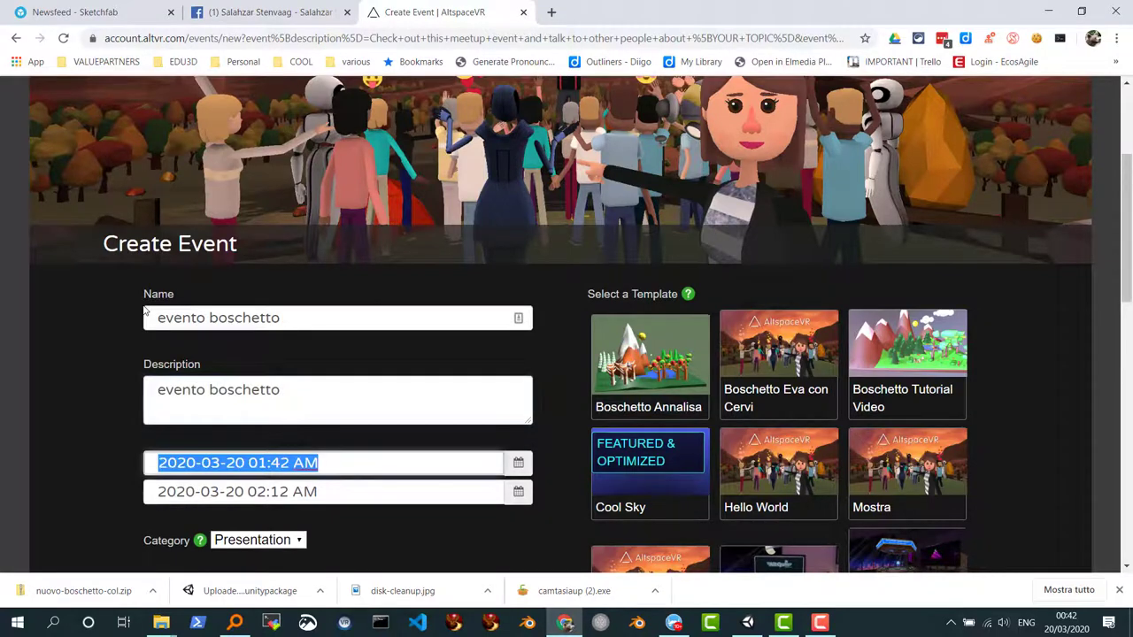
click(240, 468)
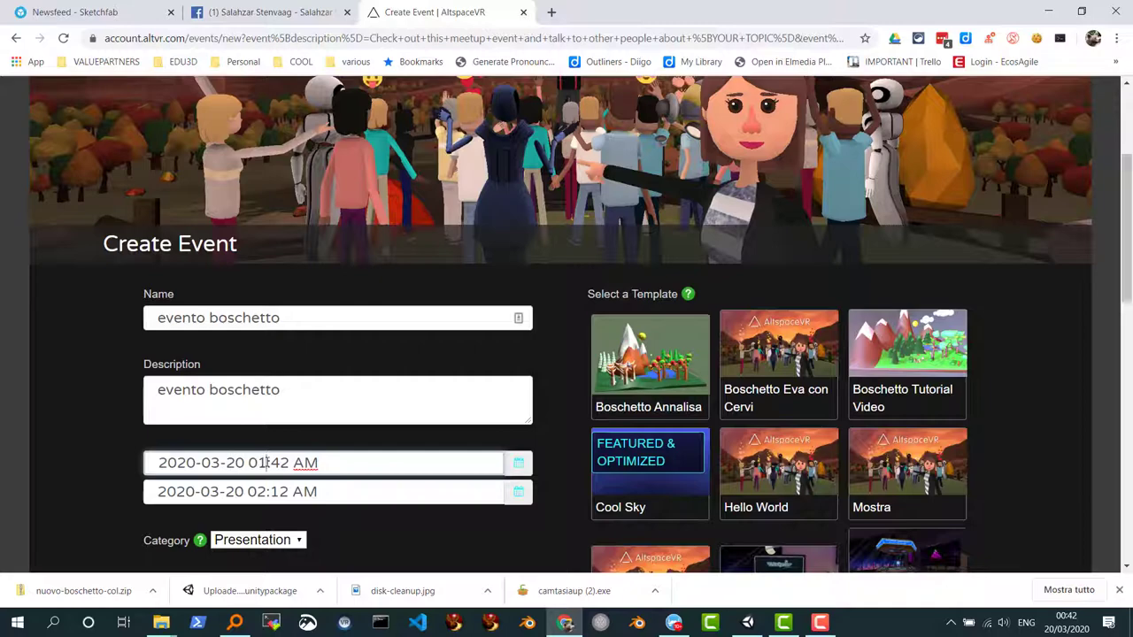
key(BackSpace)
text(0)
scroll(567, 324, down, 2)
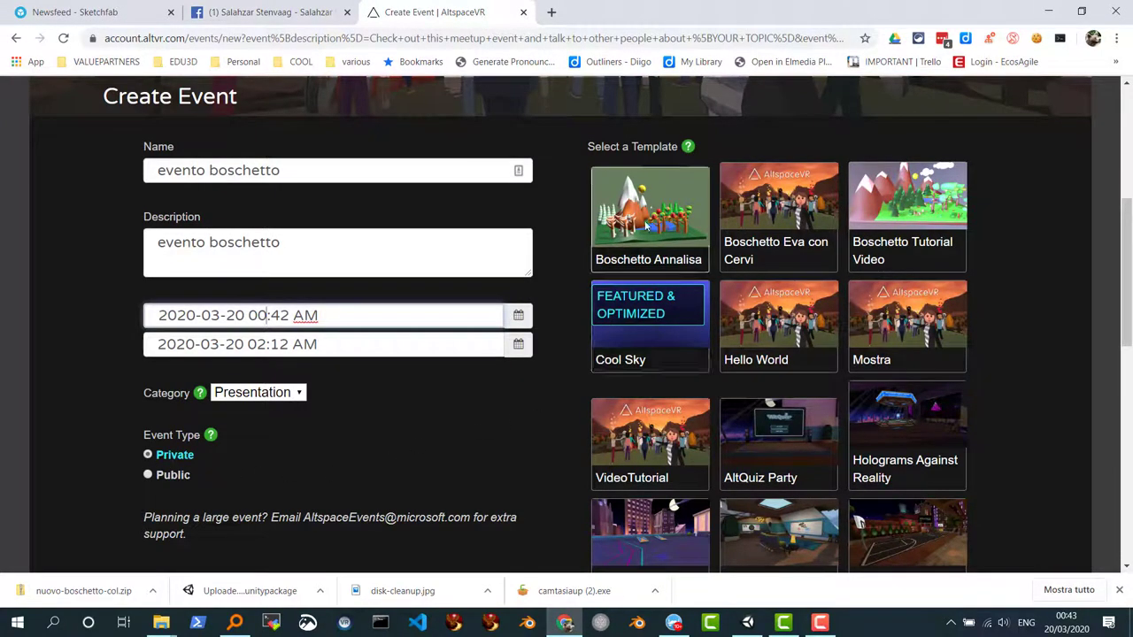
scroll(647, 226, up, 1)
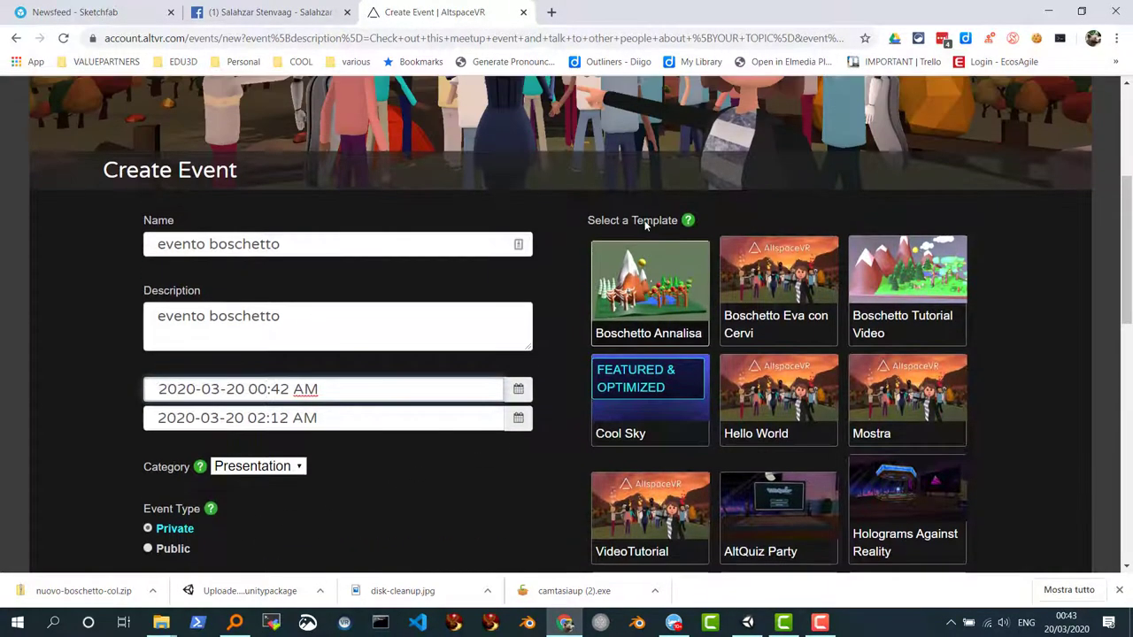
click(661, 303)
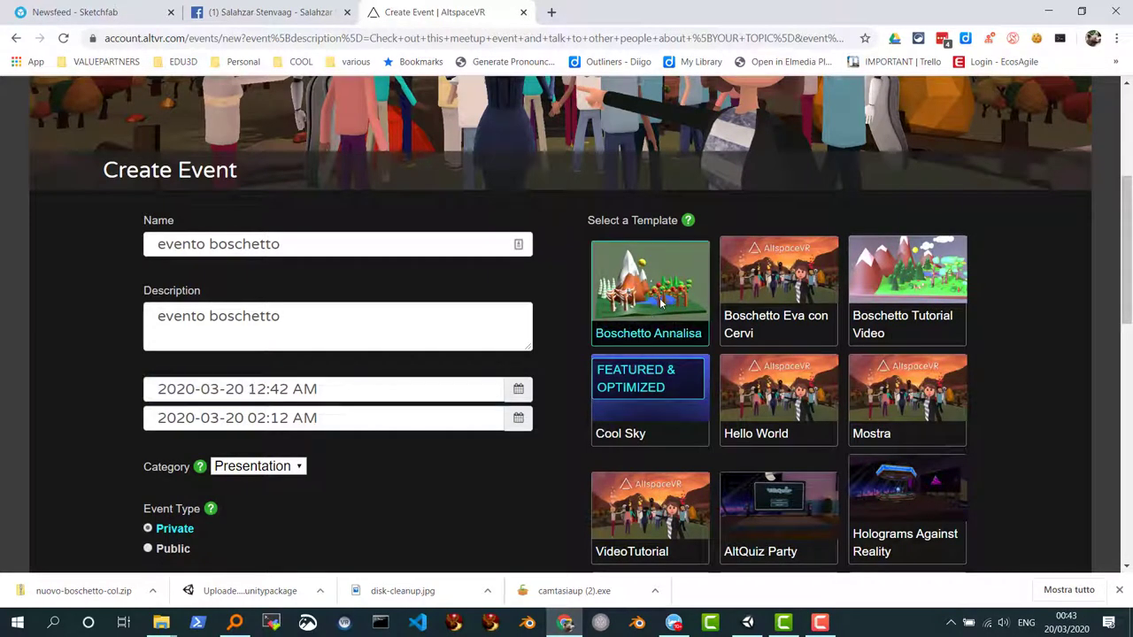
scroll(661, 303, down, 3)
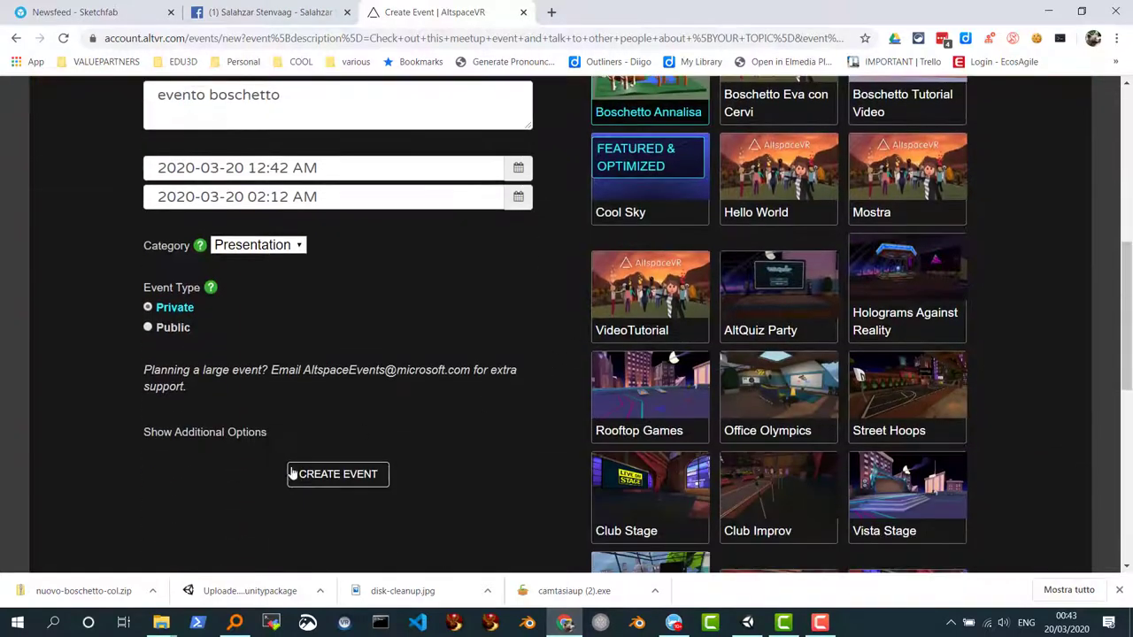
click(294, 474)
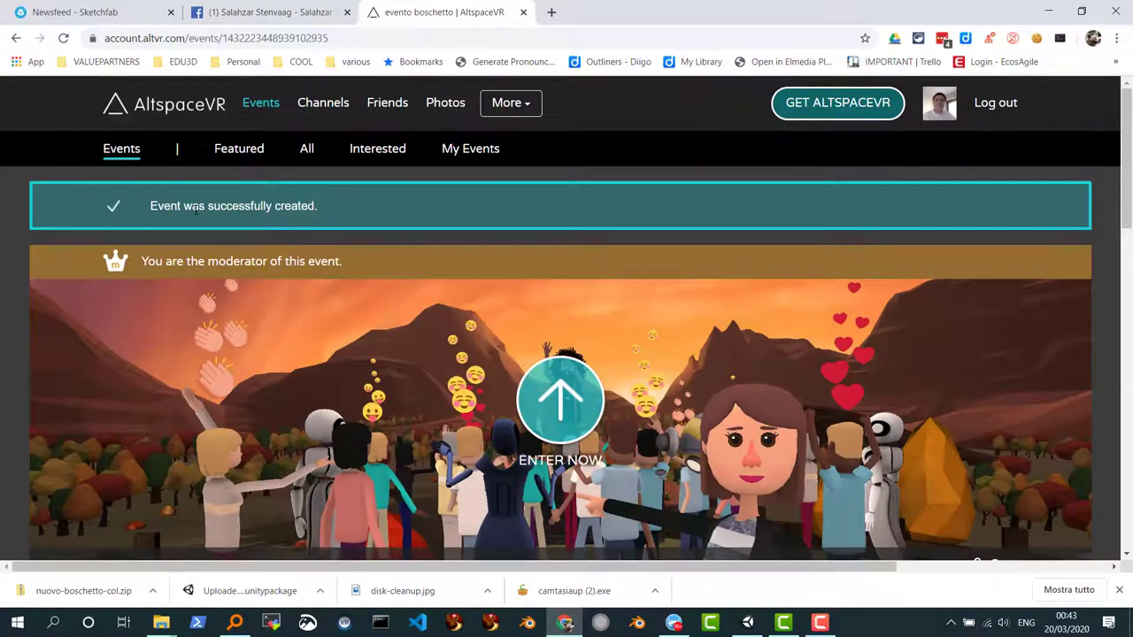
Step: Check the evento boschetto LIVE NOW details, then bring up the Windows Start menu
scroll(255, 229, down, 4)
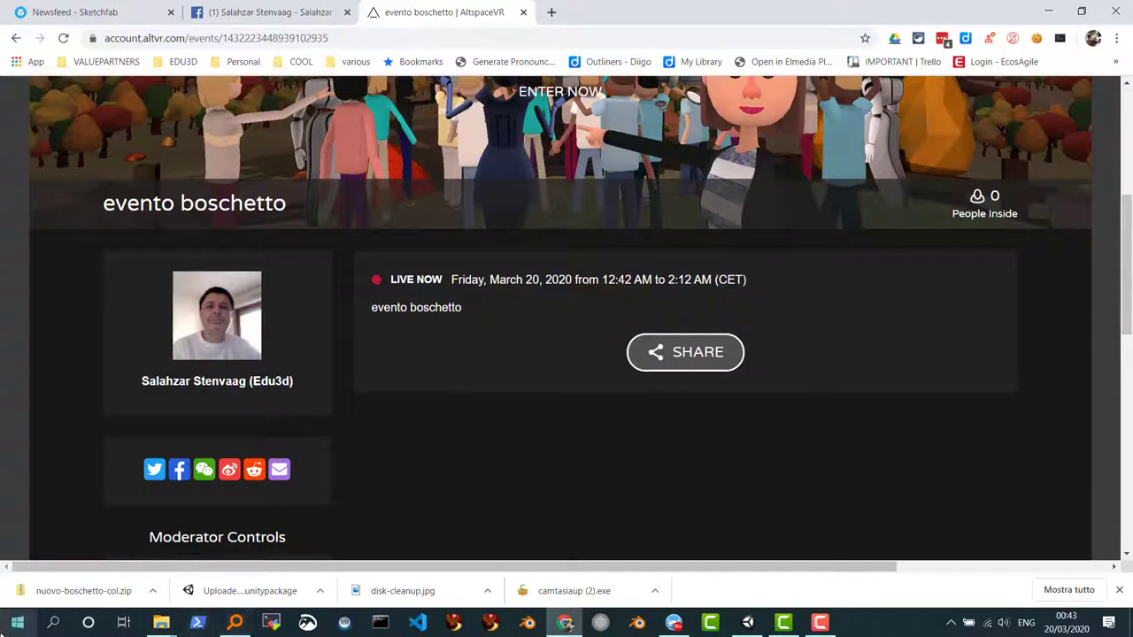
click(15, 627)
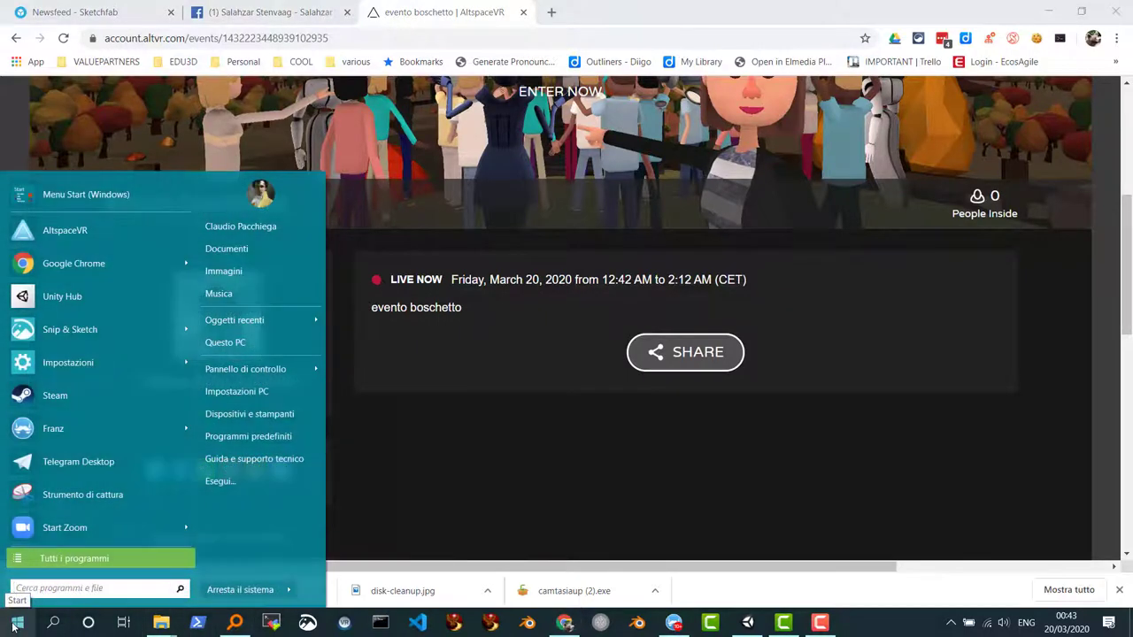
Step: Launch AltspaceVR from the Start menu, shut down SteamVR, and maximize the AltspaceVR window
click(105, 232)
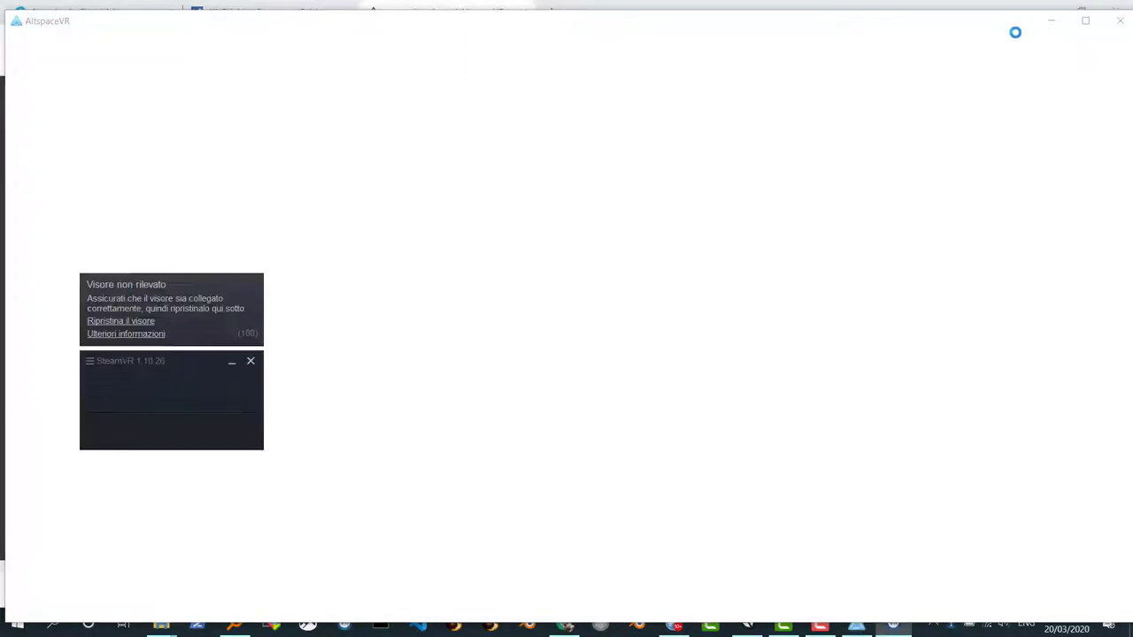
click(249, 363)
click(251, 362)
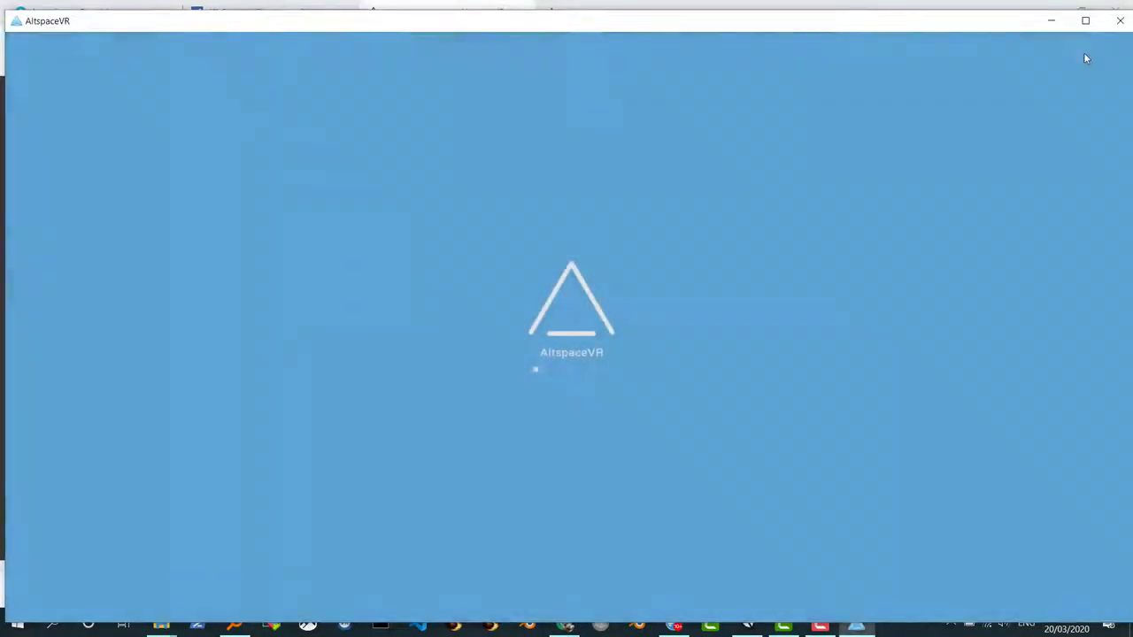
click(1086, 20)
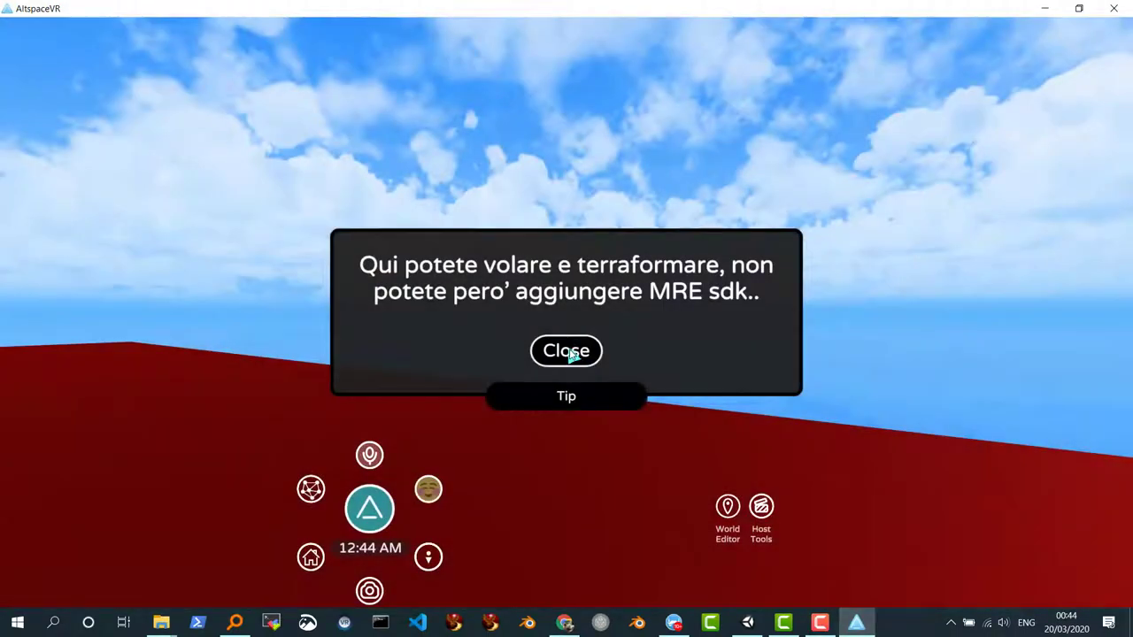
Step: Dismiss the tip and welcome messages, then enter evento boschetto from Events > My Events
click(571, 352)
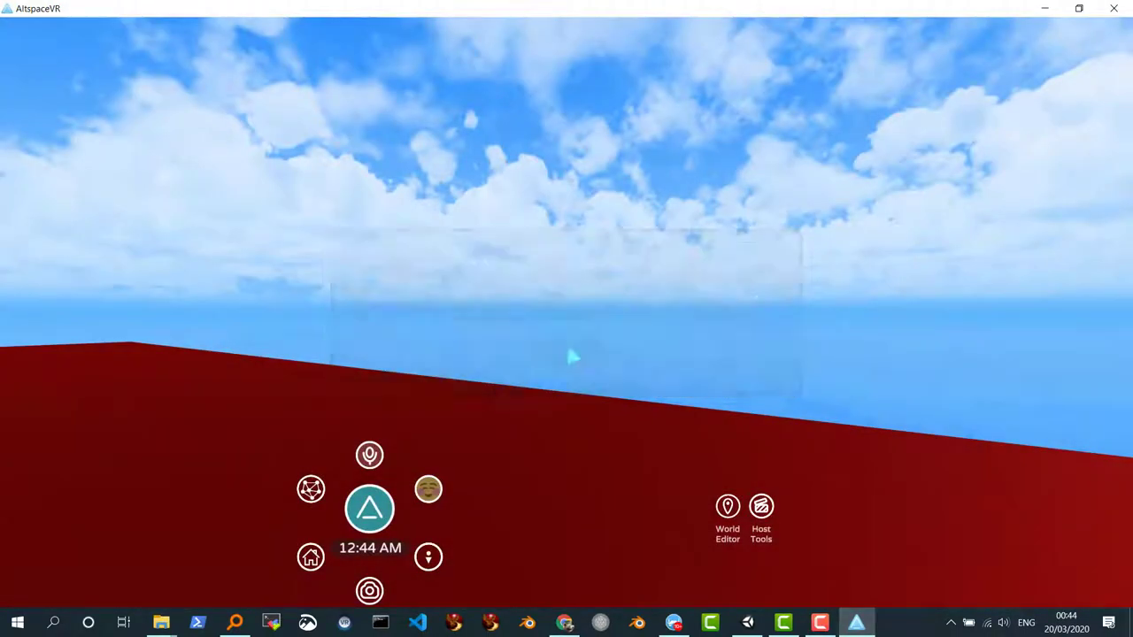
click(511, 344)
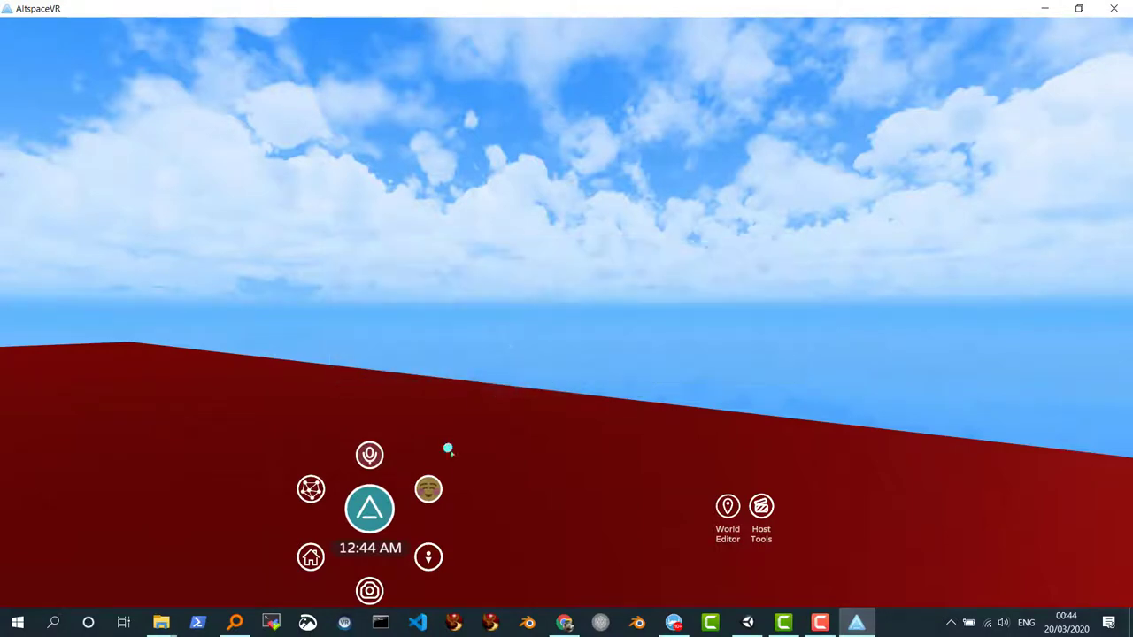
click(375, 505)
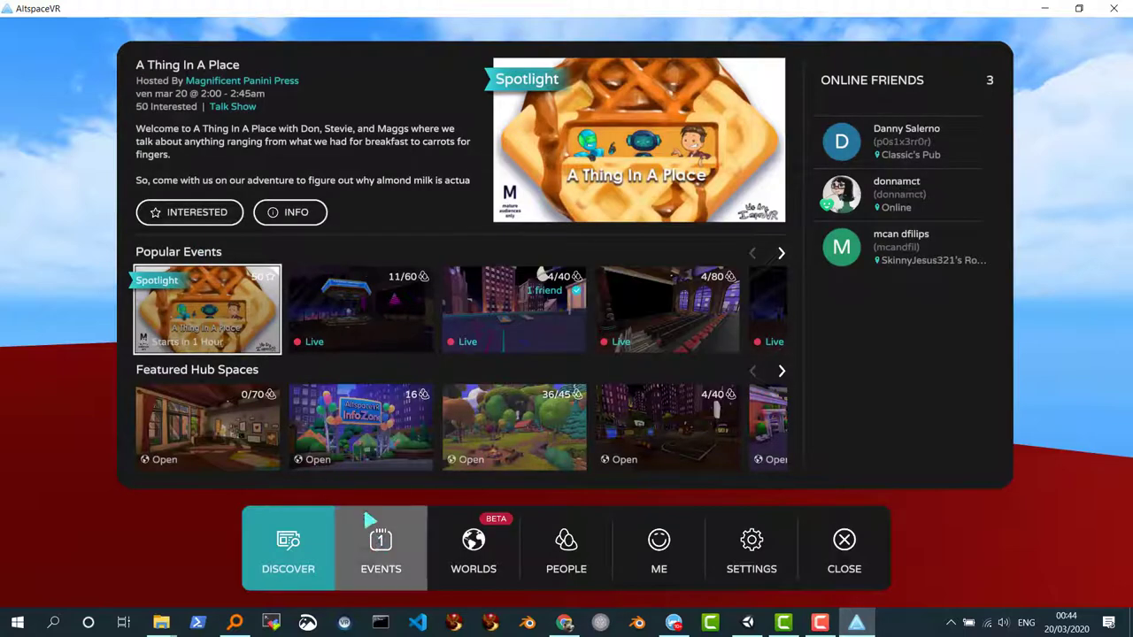
click(381, 542)
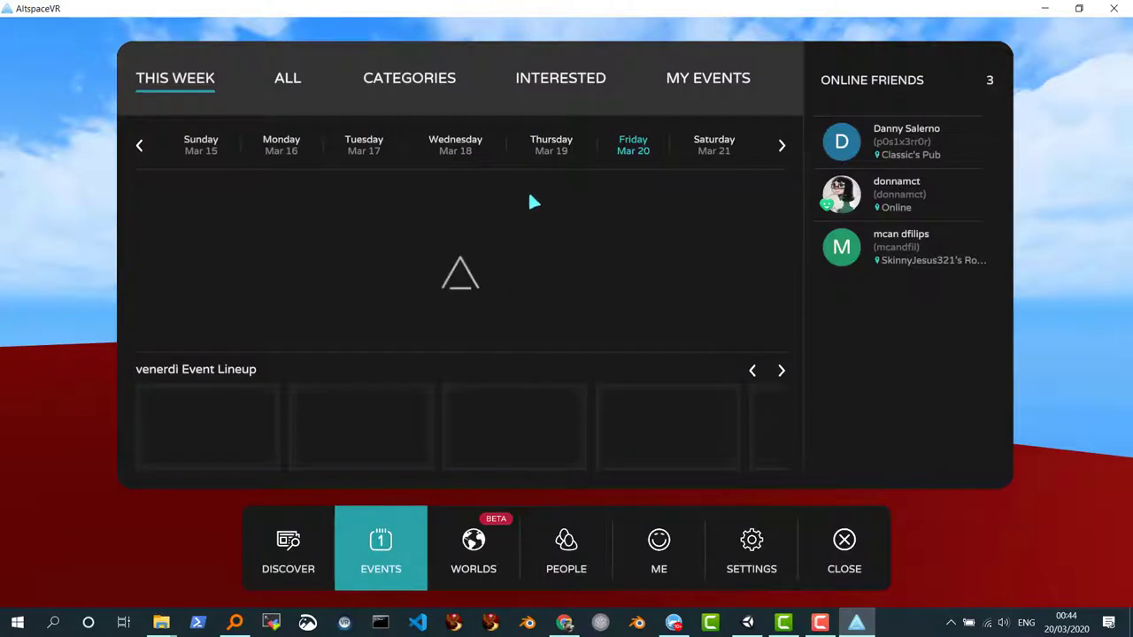
click(714, 88)
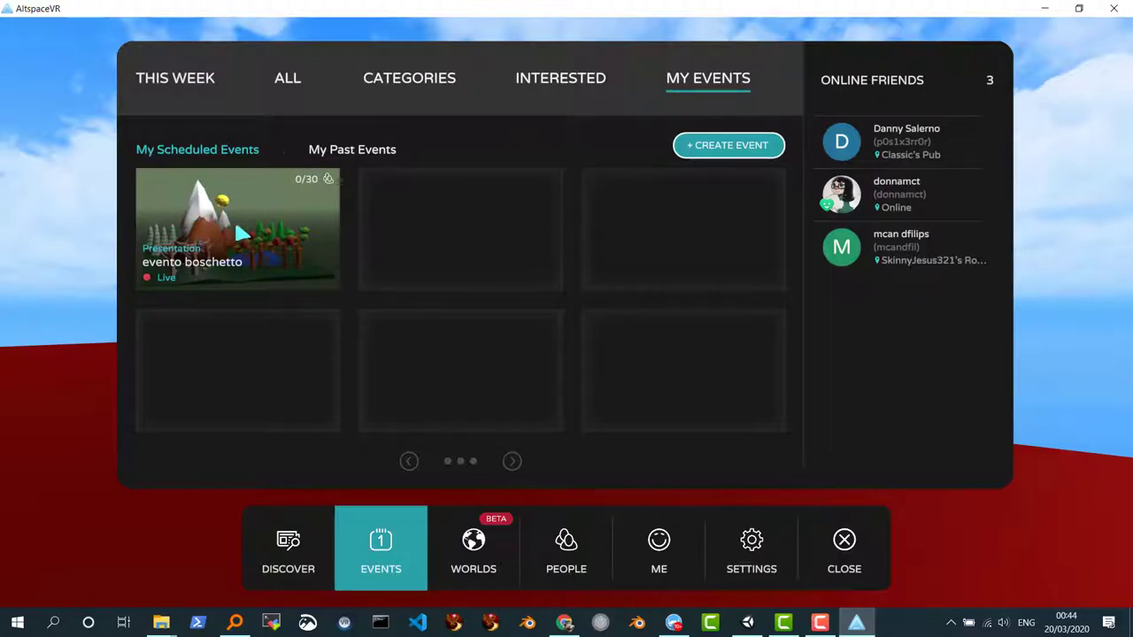
mouse_move(243, 253)
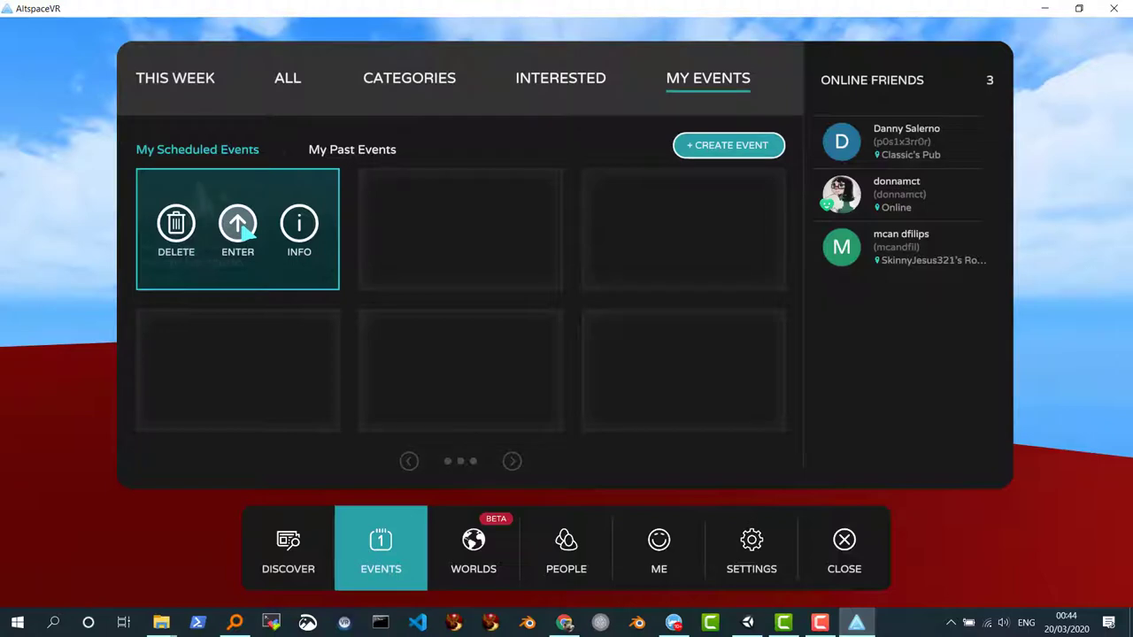
click(239, 226)
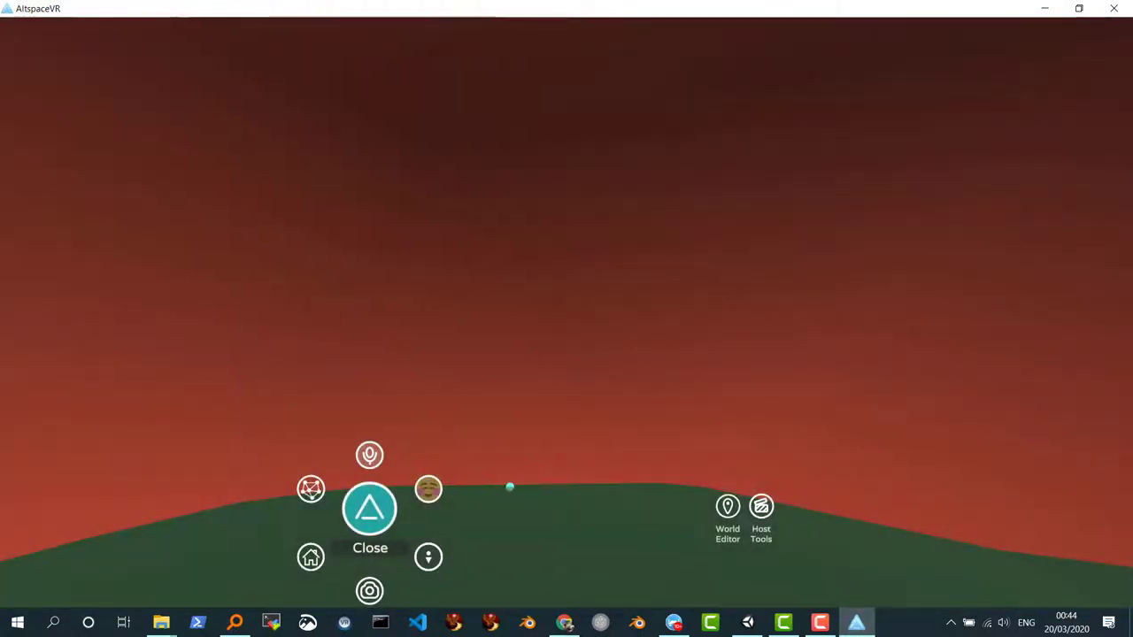
Step: Walk among the white structures and green hill, then return to the Unity editor
key(w)
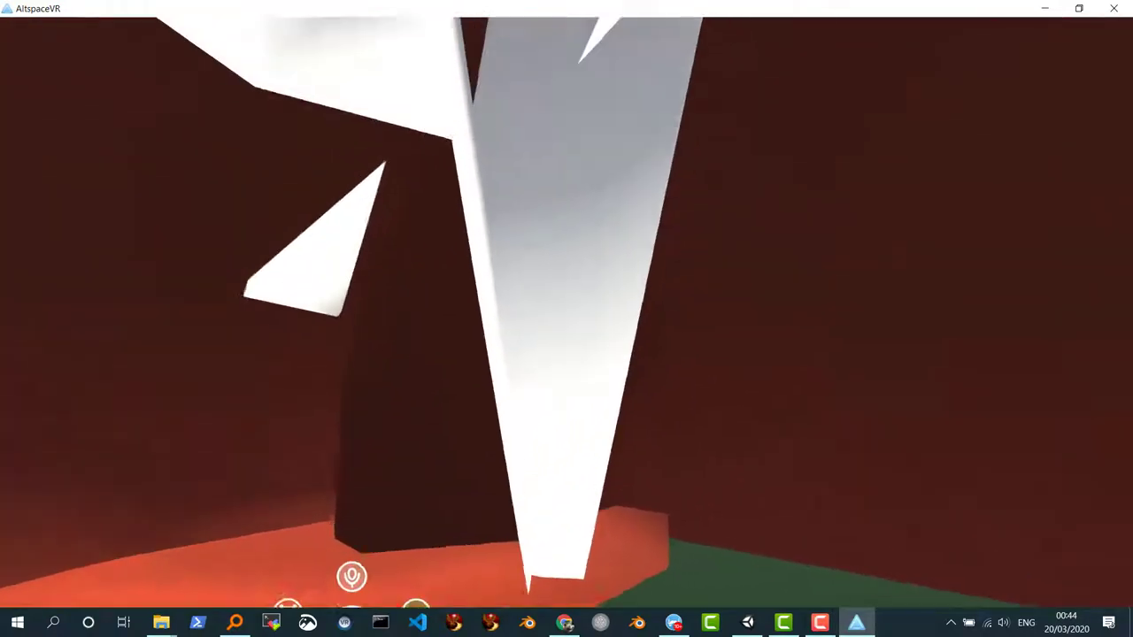
key(w)
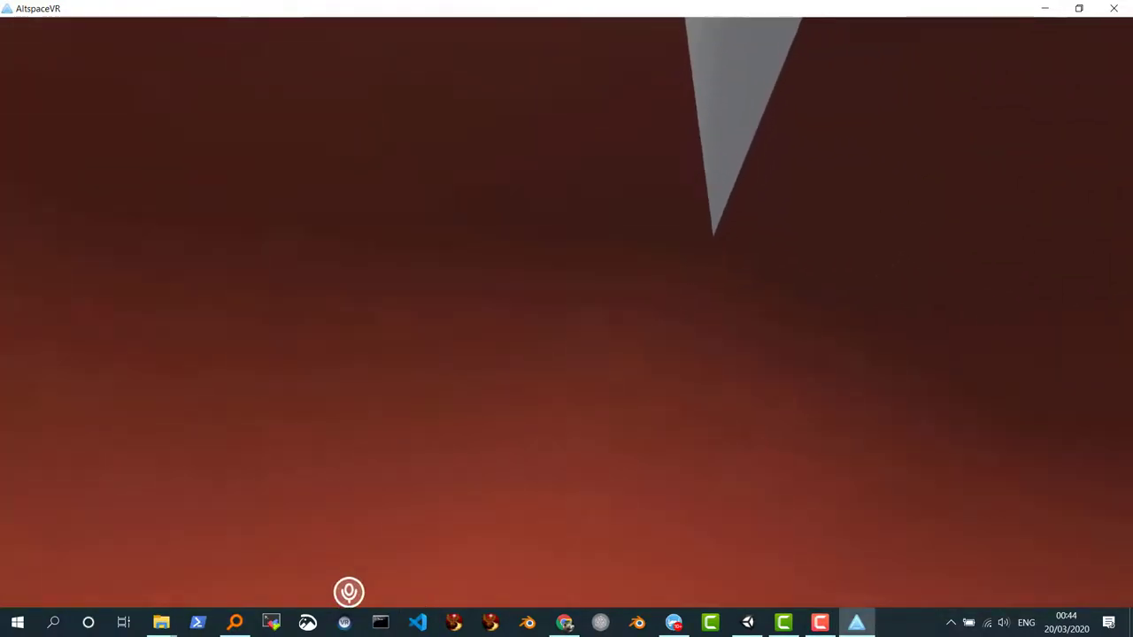
key(s)
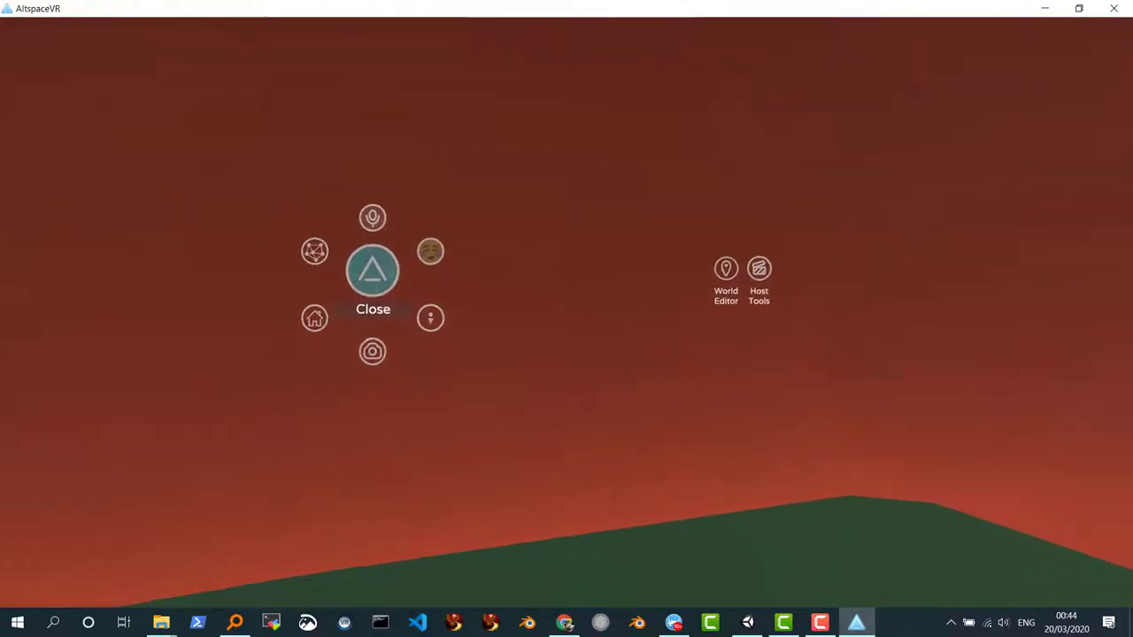
key(w)
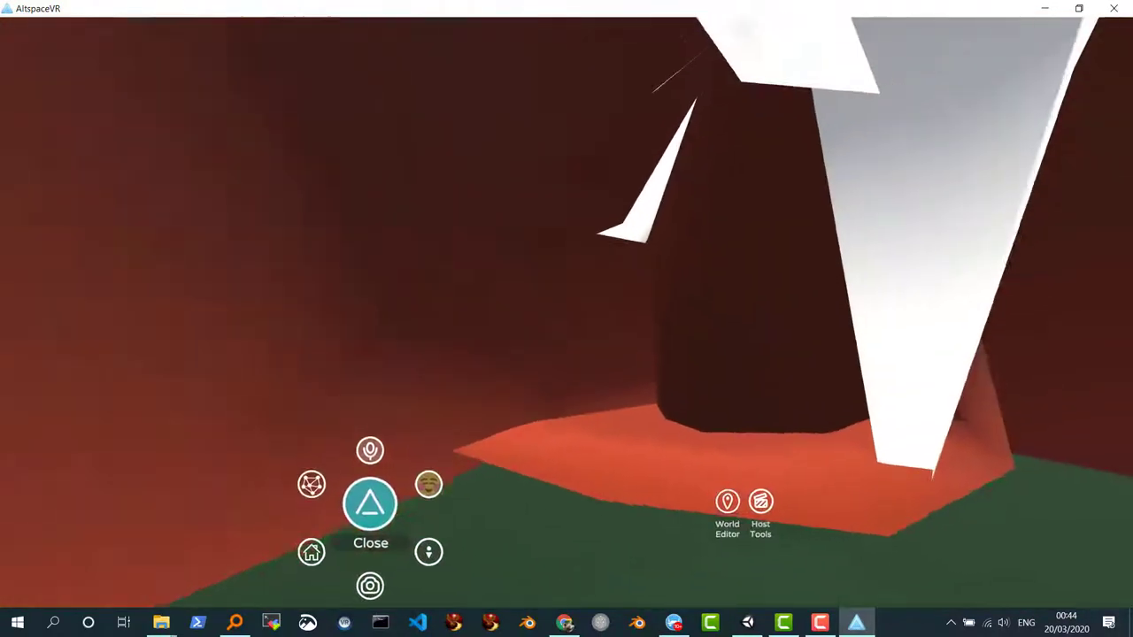
key(w)
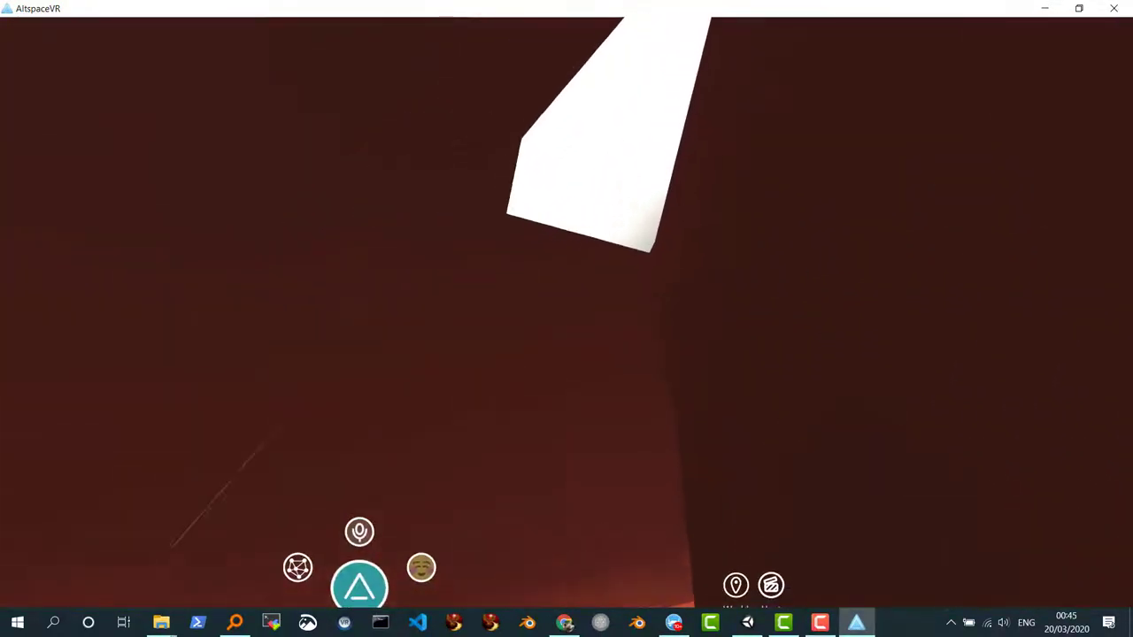
key(w)
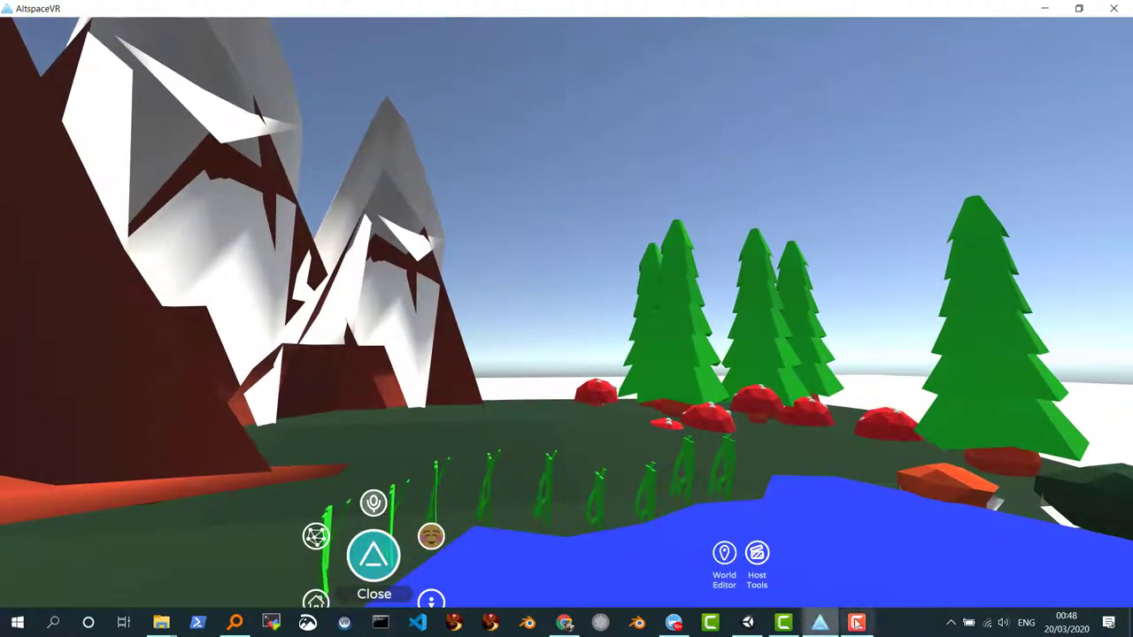
click(752, 623)
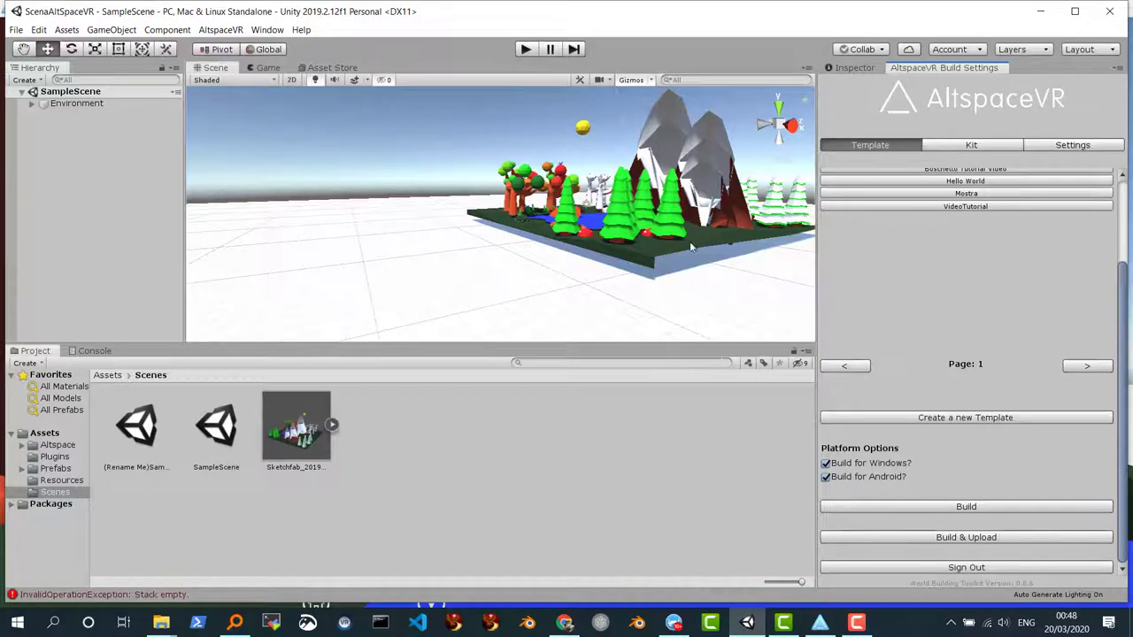
Step: Select the boschetto lowpoly grove model, then the SampleScene root in the Hierarchy
scroll(690, 262, down, 1)
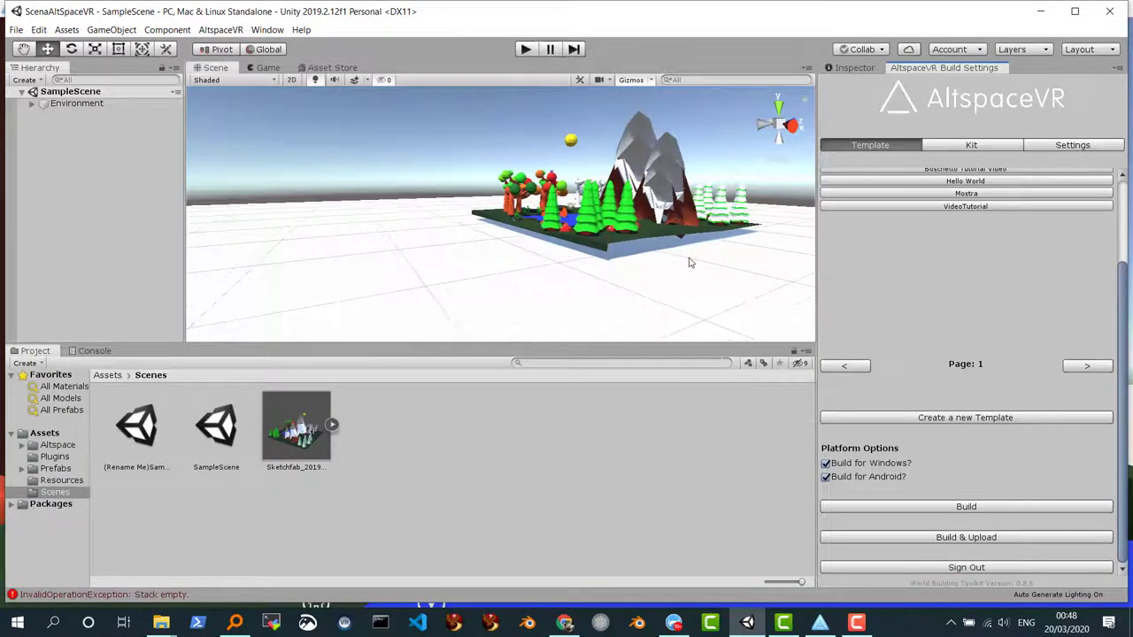
scroll(690, 262, up, 1)
scroll(689, 262, up, 1)
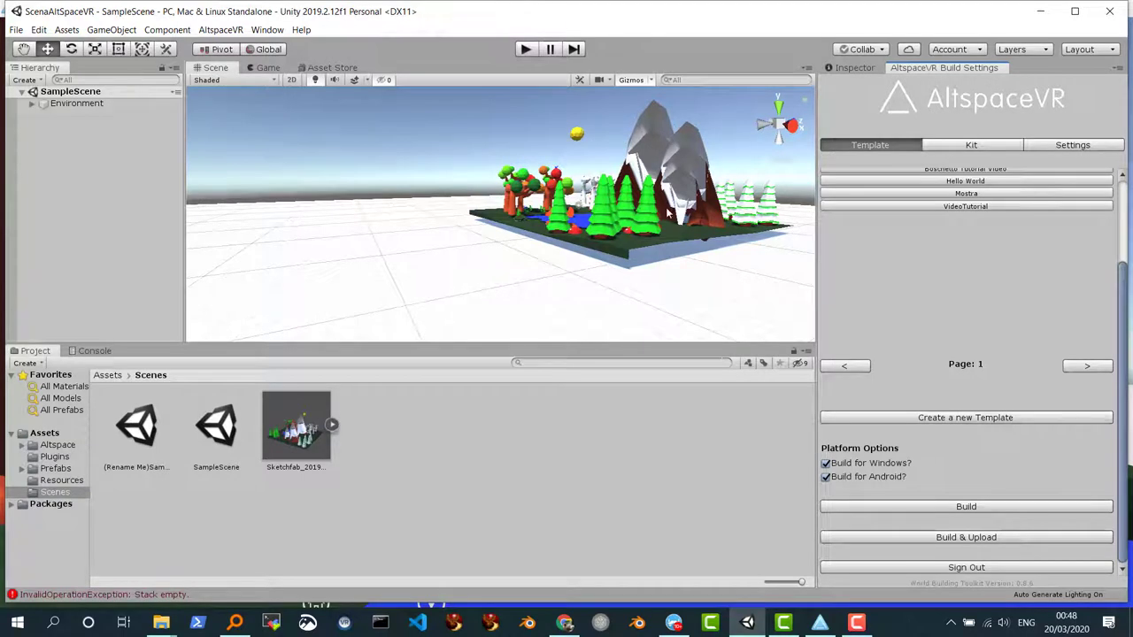
click(577, 135)
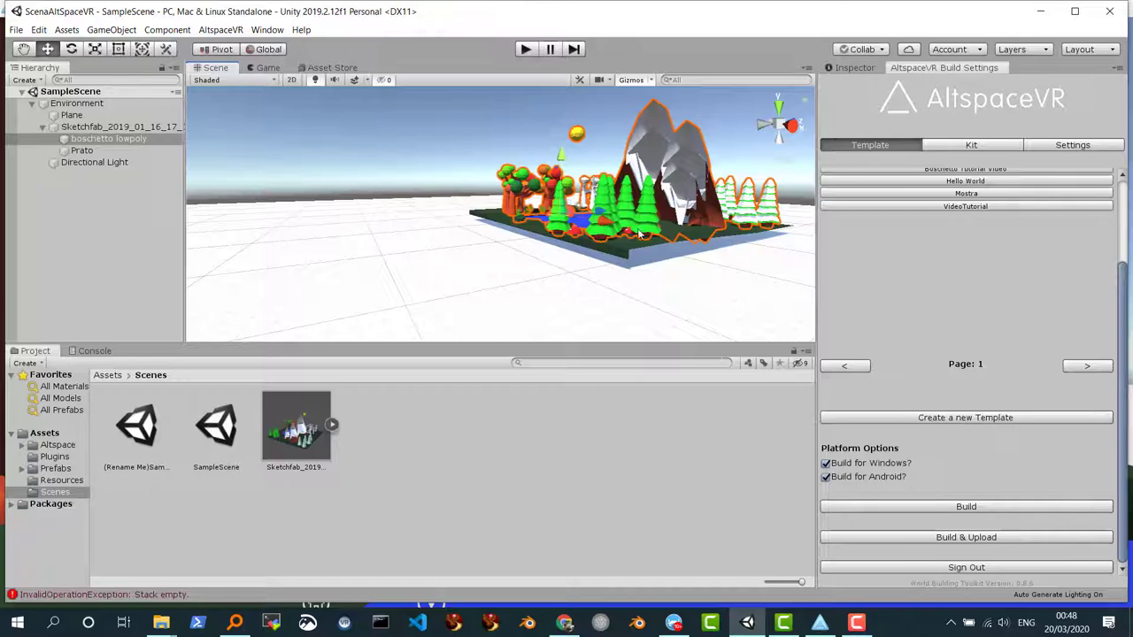
click(69, 94)
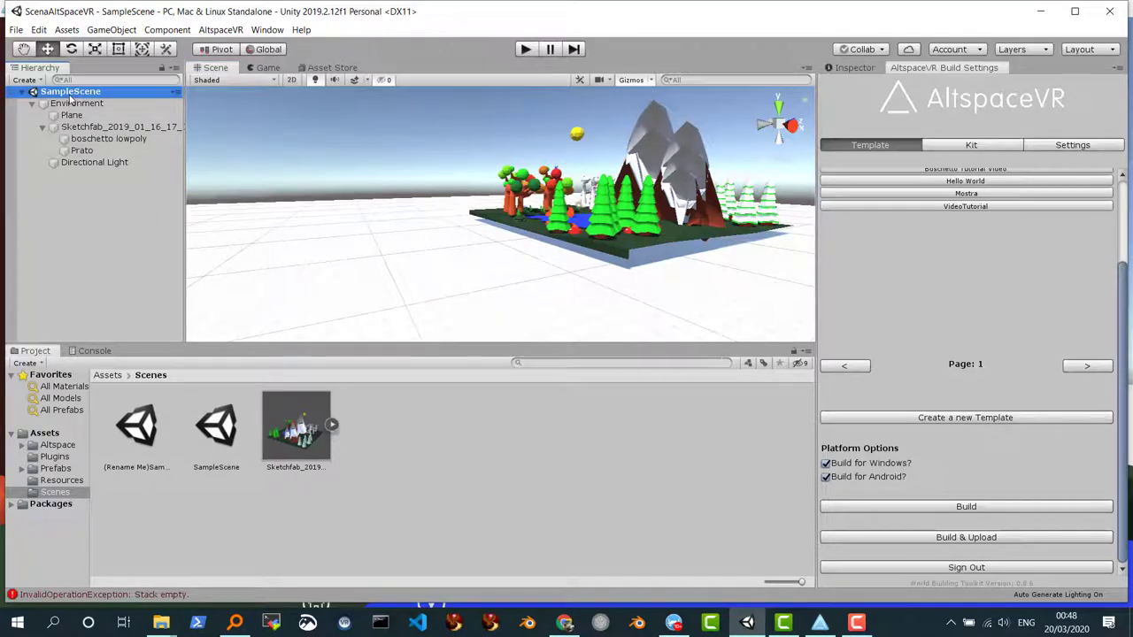
Step: Add a new Directional Light from GameObject > Light and show it in the Inspector
click(111, 29)
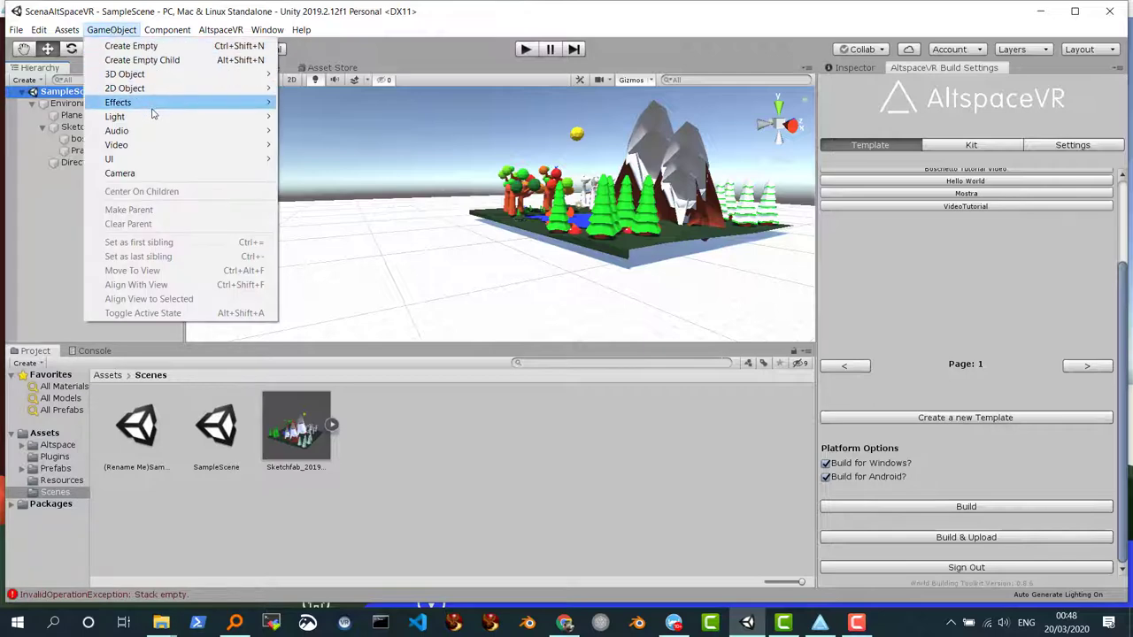
mouse_move(152, 120)
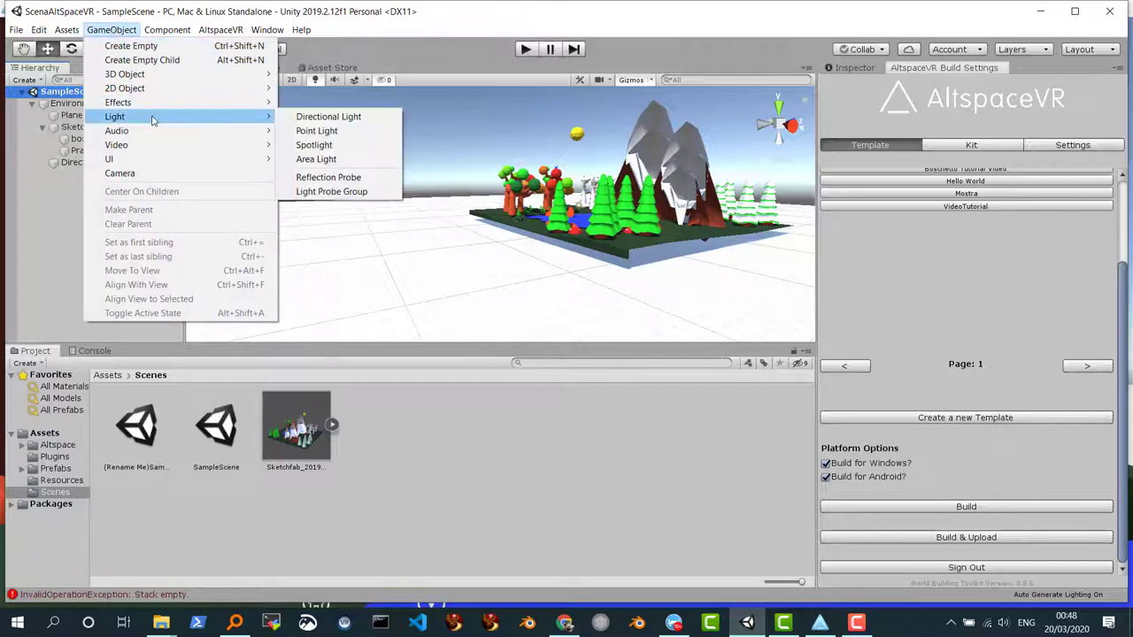
click(327, 118)
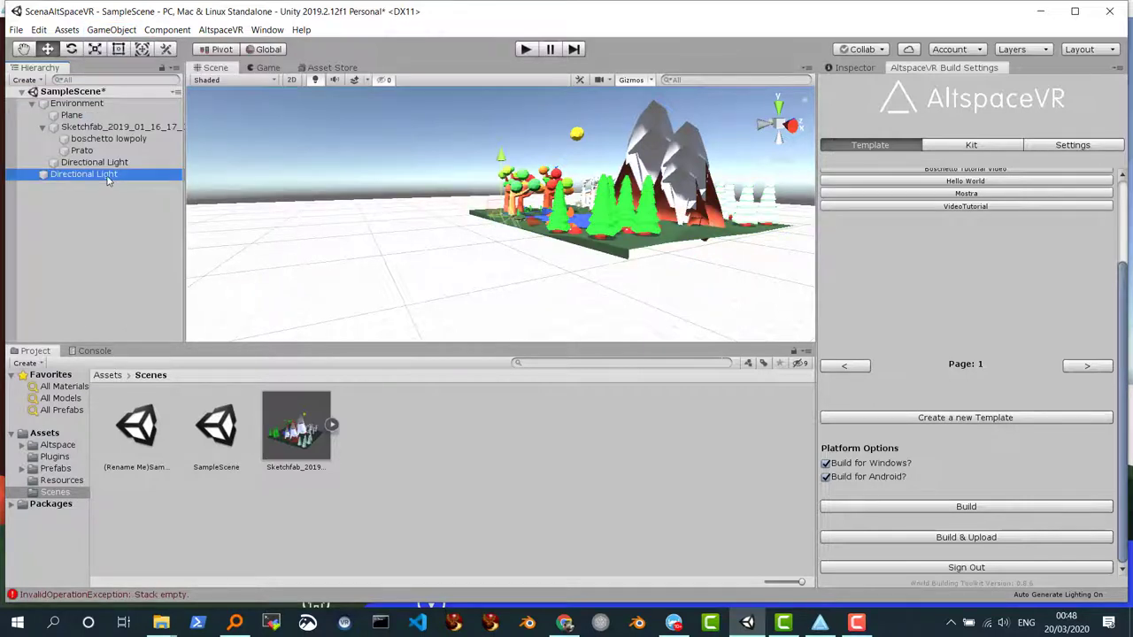
click(847, 68)
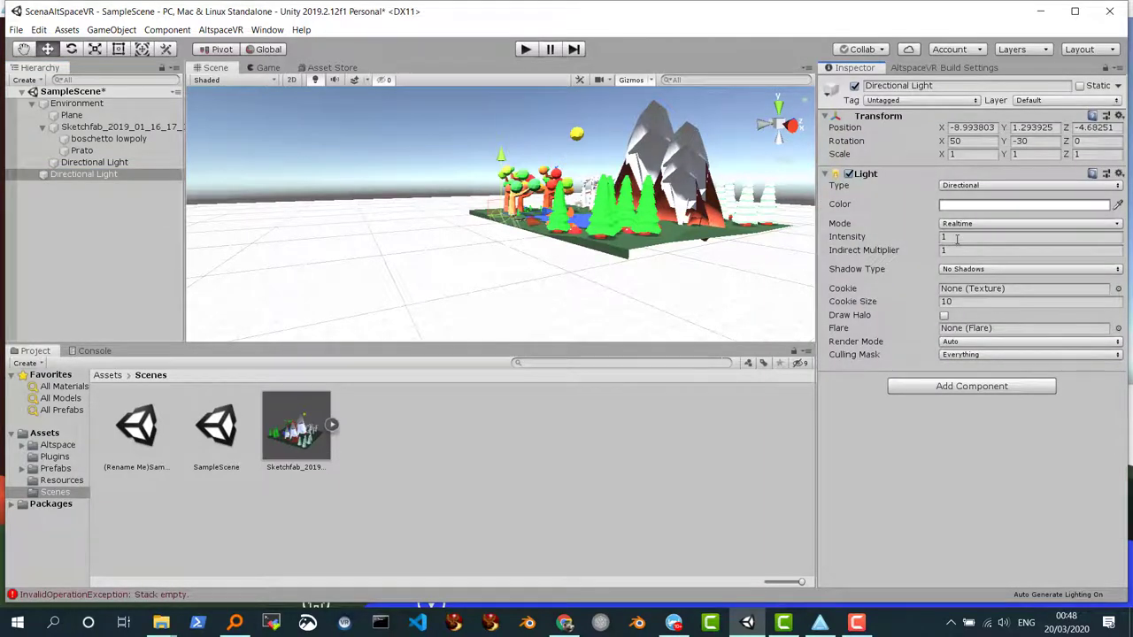
Step: Set the new light's intensity to 0.5 and its colour to yellow F7FB1C
click(957, 238)
text(0)
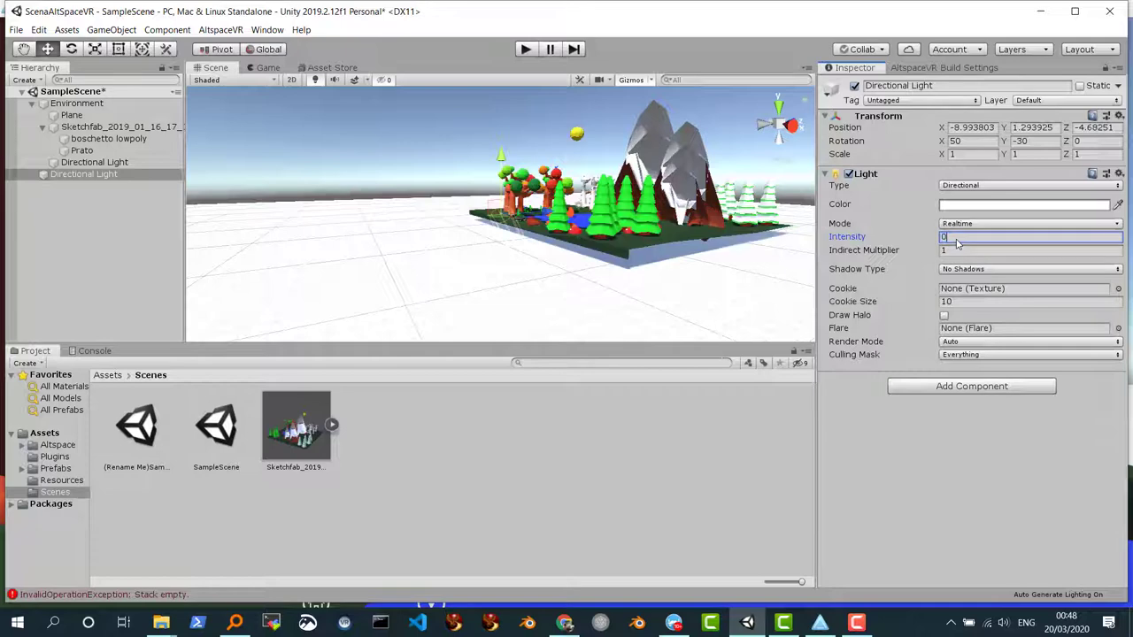
text(.5)
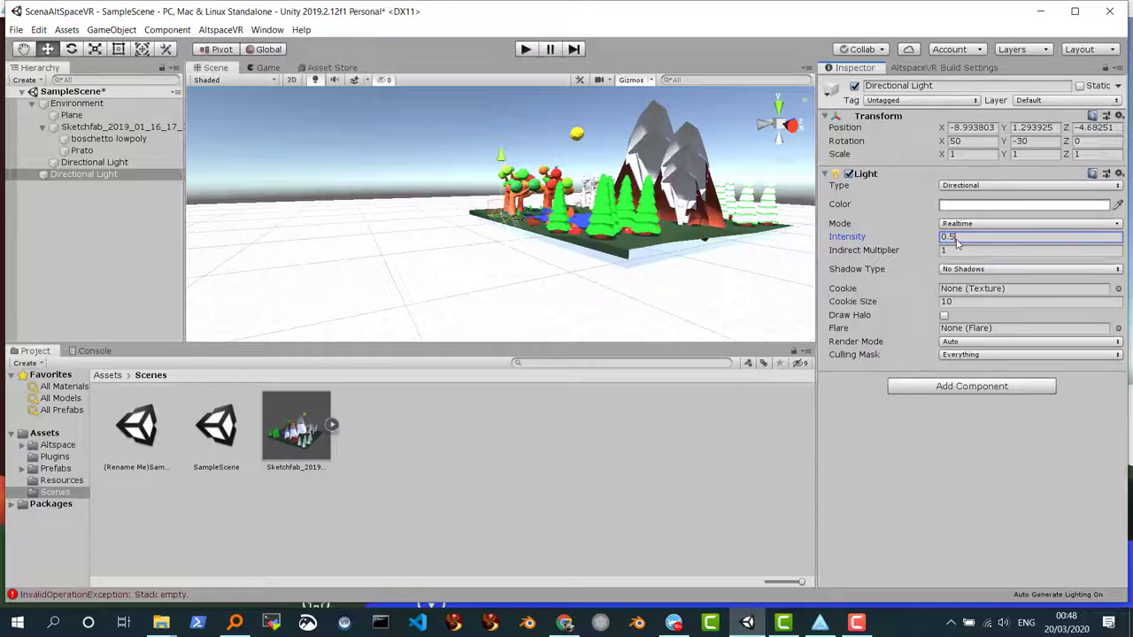
key(Tab)
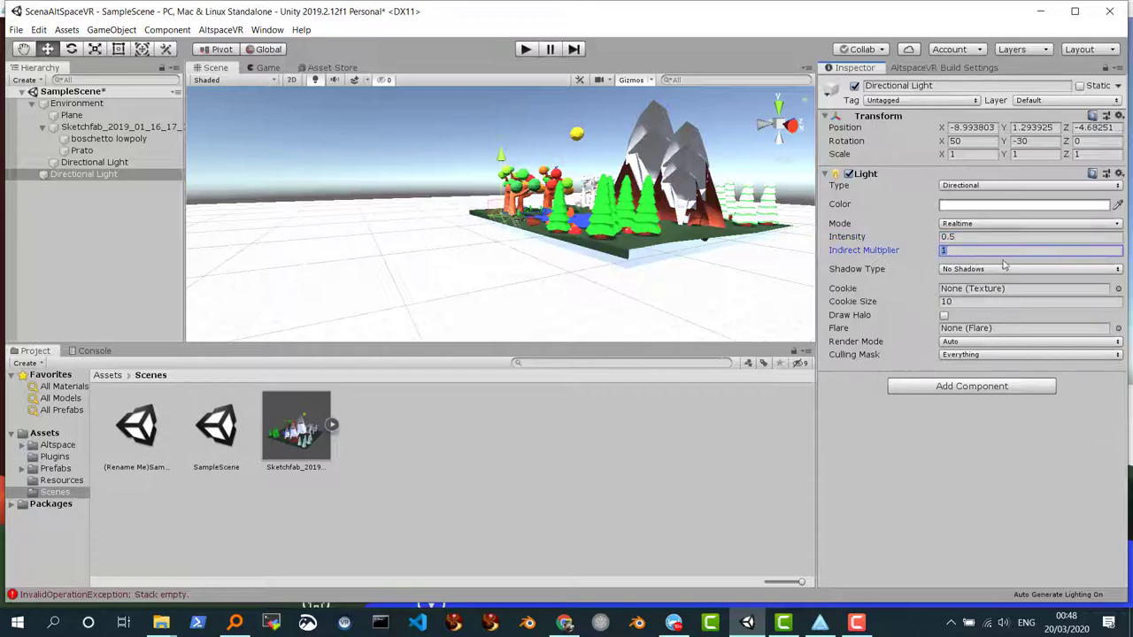
click(965, 209)
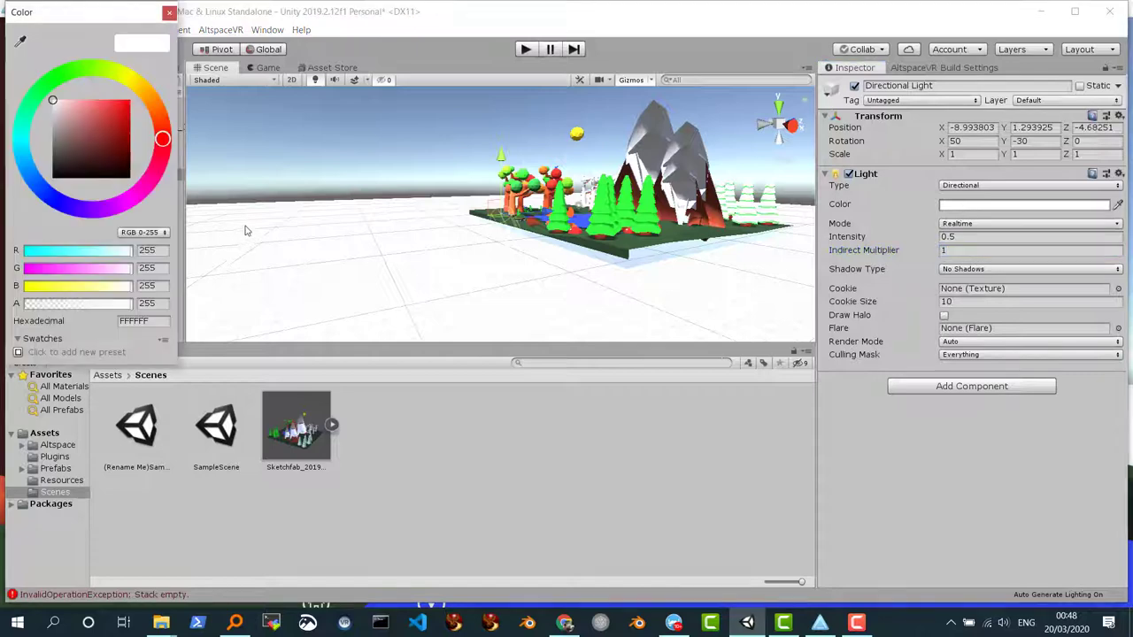
click(127, 79)
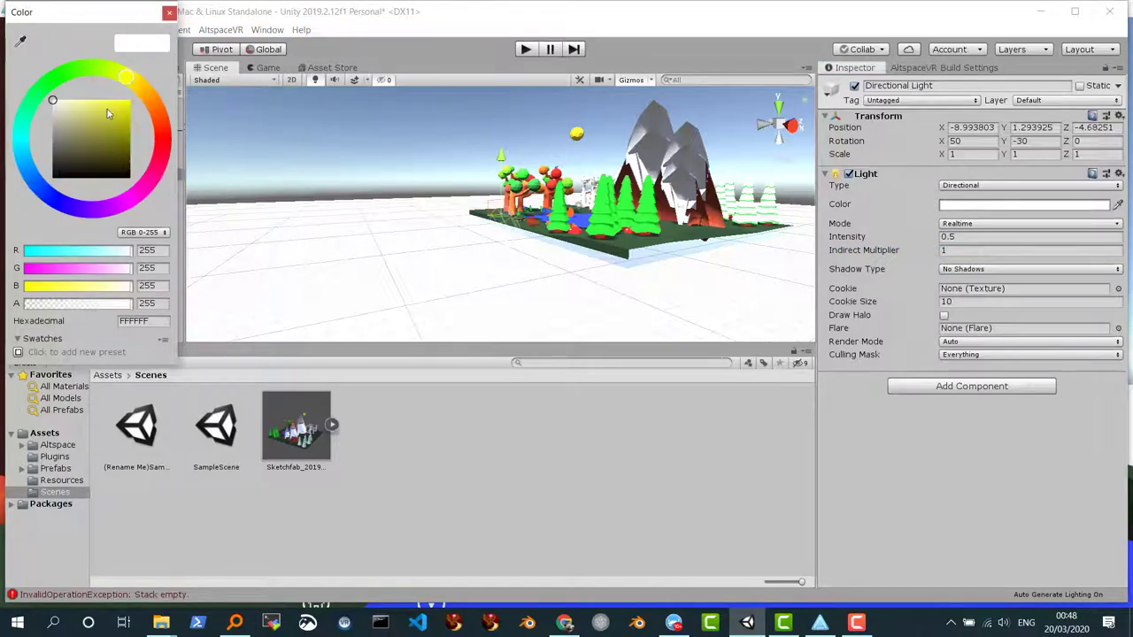
click(123, 104)
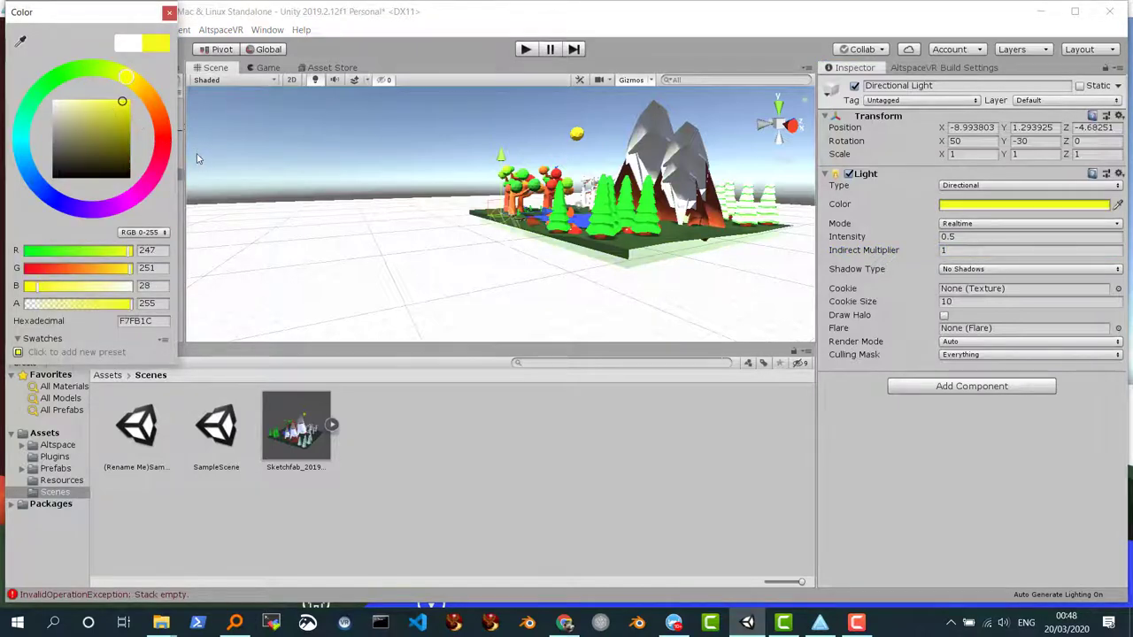
click(167, 13)
Step: Rotate the yellow light to about 44.975, -127.012, -120.587 and save the scene
double_click(78, 175)
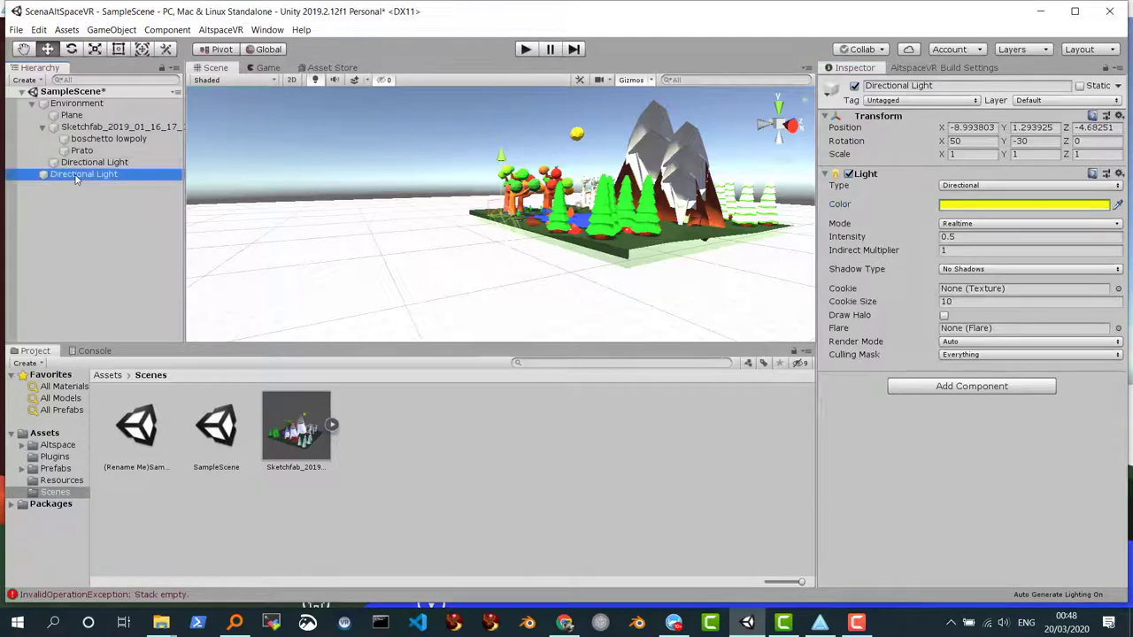
mouse_move(635, 213)
alt+mouse_down()
mouse_move(657, 170)
mouse_move(580, 208)
mouse_move(611, 202)
mouse_move(652, 133)
mouse_move(637, 102)
alt+mouse_up()
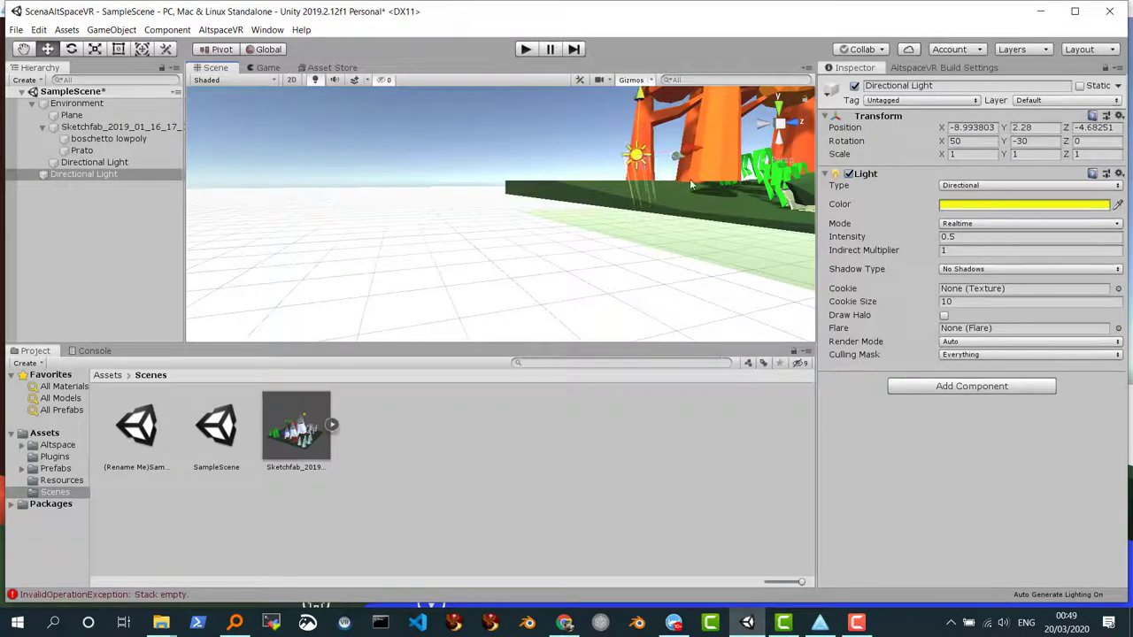
alt+drag(757, 209, 238, 137)
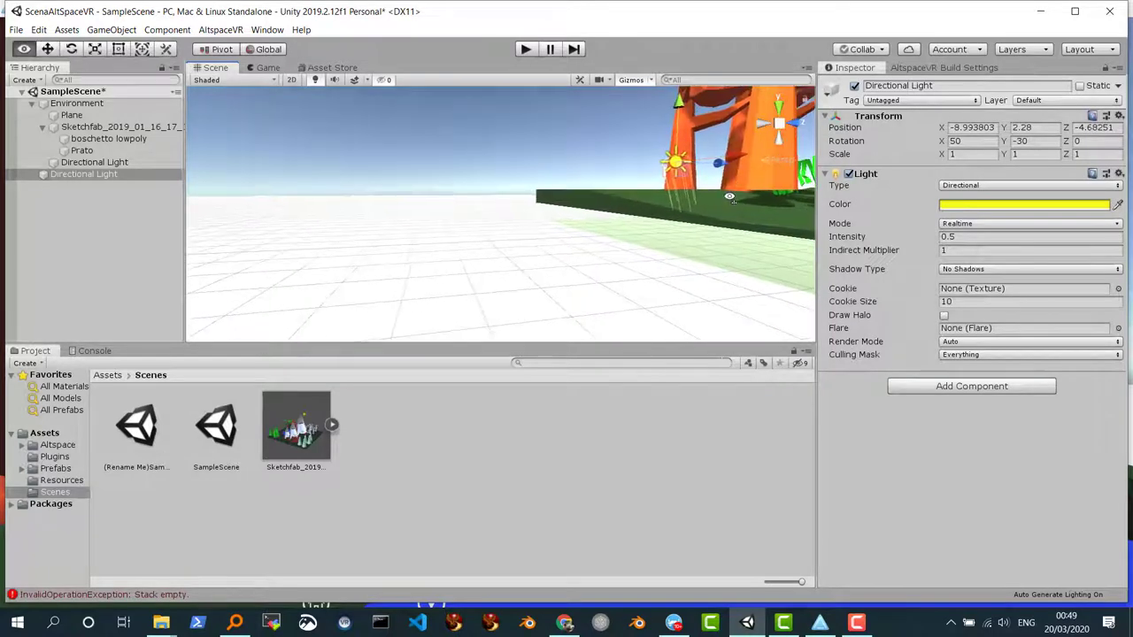
click(74, 52)
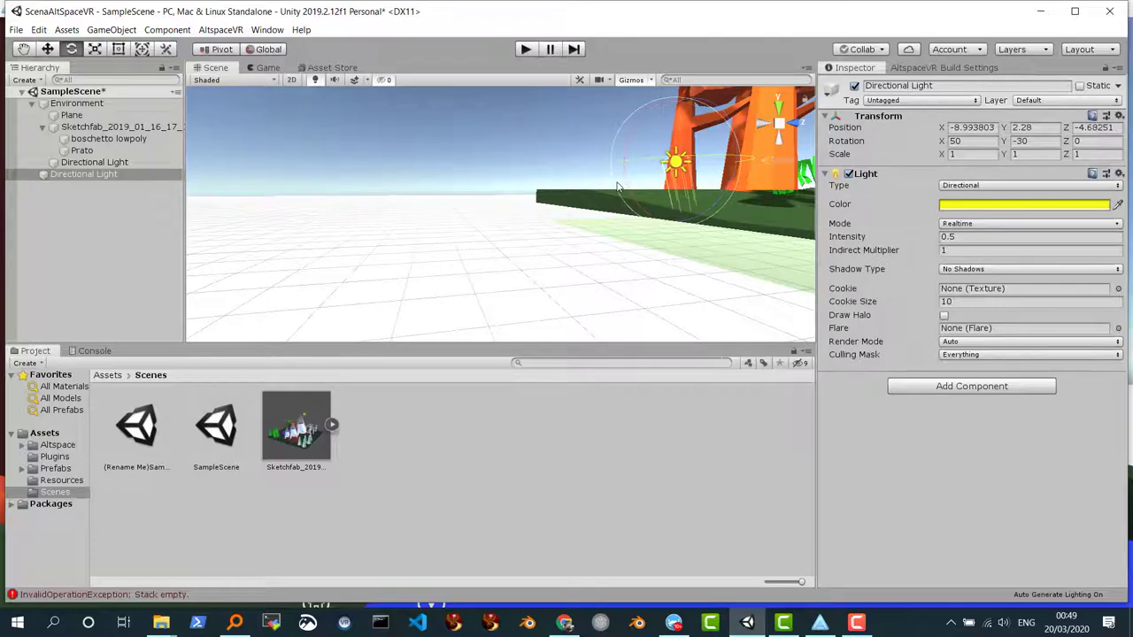
mouse_move(617, 190)
mouse_down()
mouse_move(601, 29)
mouse_move(637, 157)
mouse_up()
scroll(645, 186, down, 10)
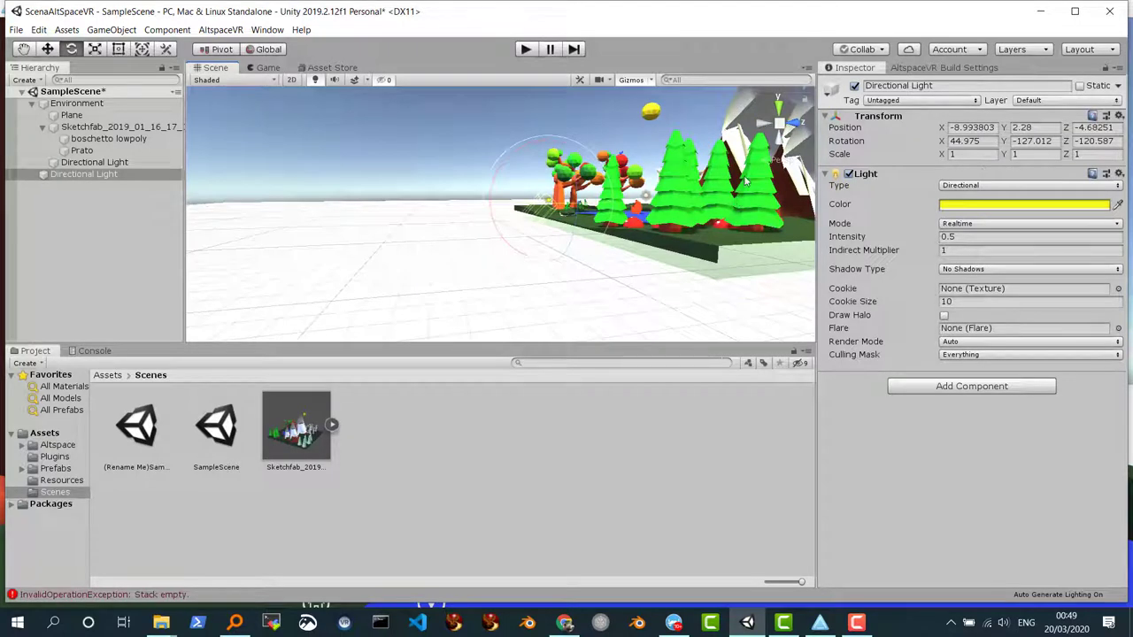
alt+drag(746, 182, 822, 152)
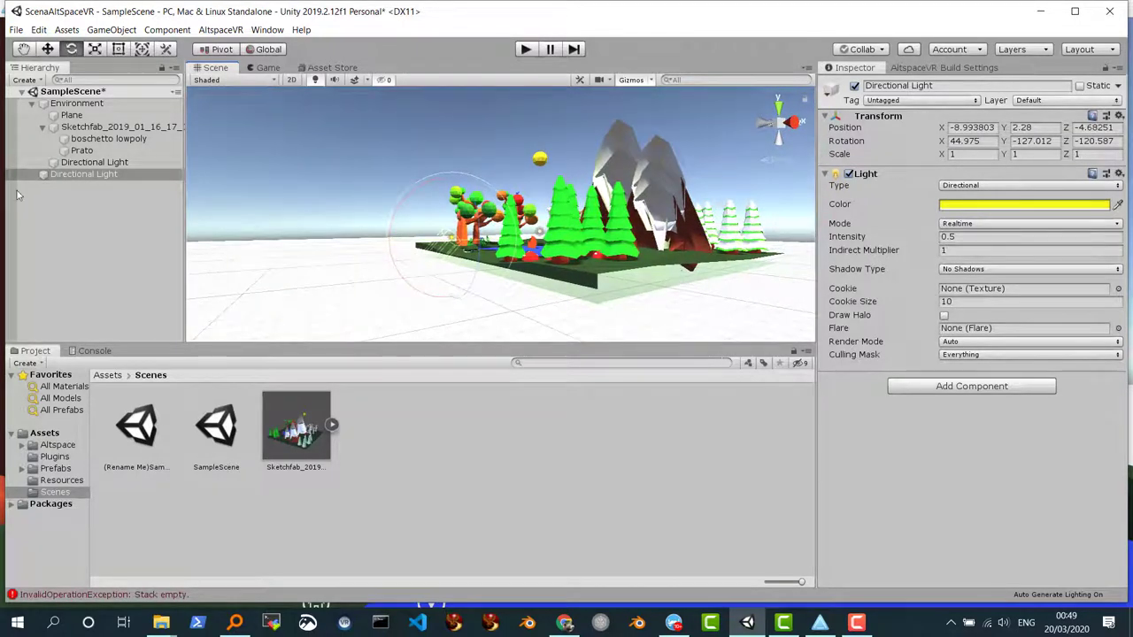
key(ctrl+s)
Step: Build & Upload the lit forest scene to the Boschetto Annalisa template
click(943, 69)
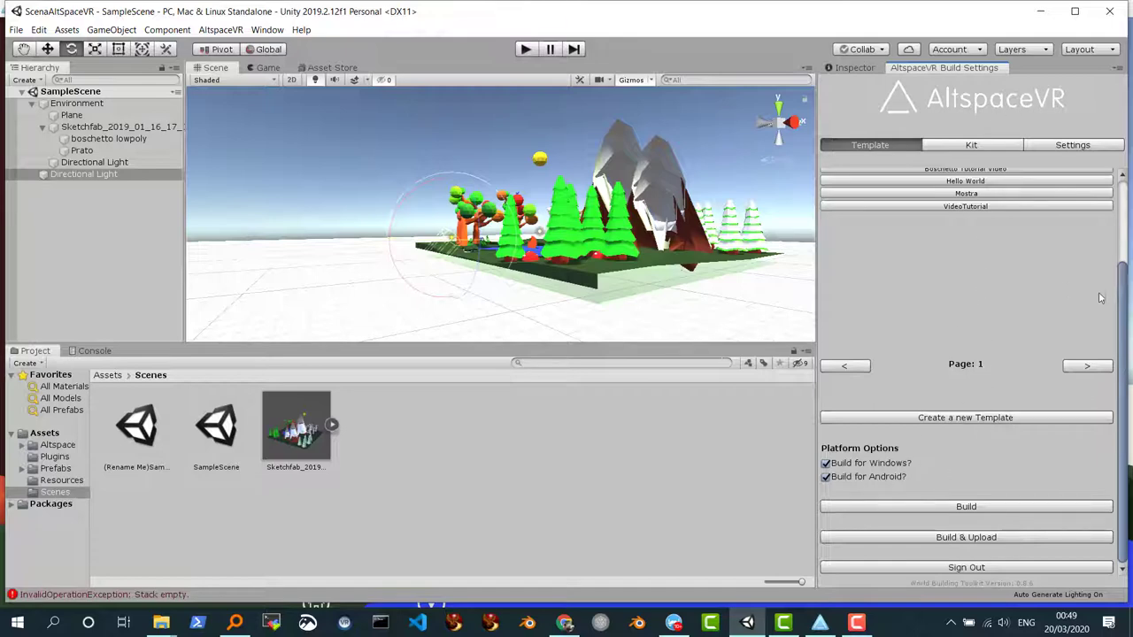
scroll(974, 292, up, 2)
scroll(868, 249, up, 2)
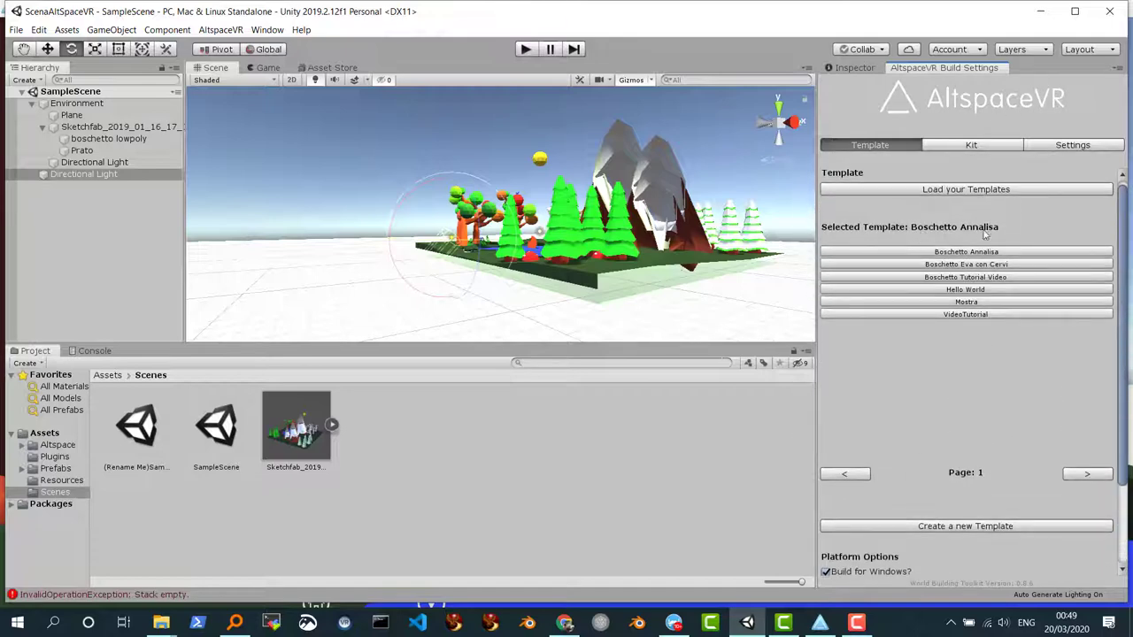
drag(1126, 258, 1131, 350)
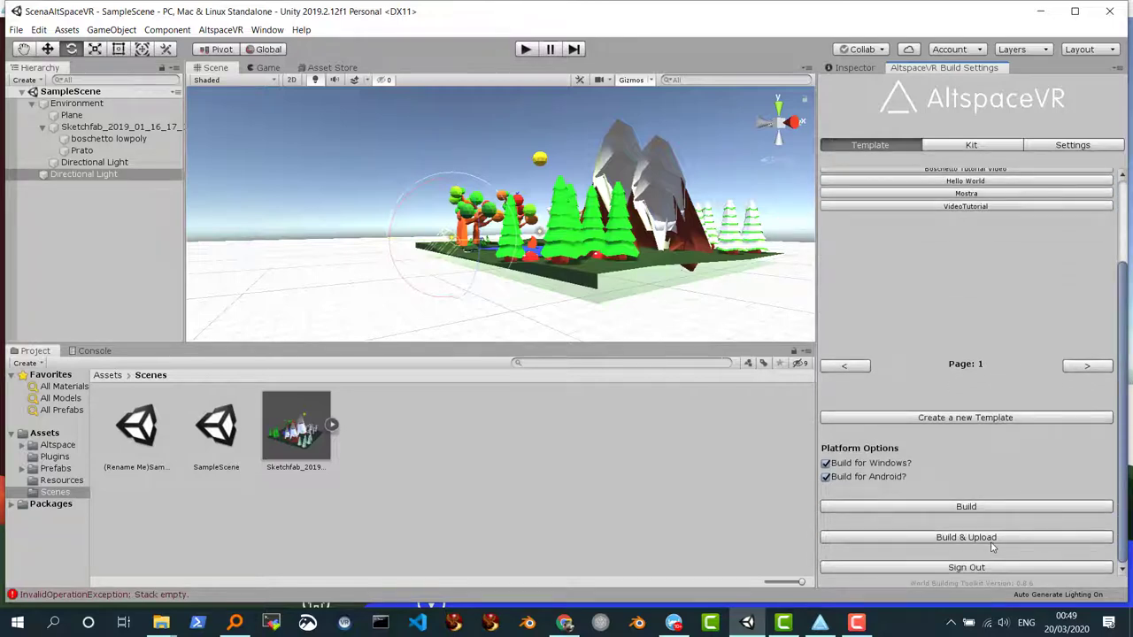
click(965, 544)
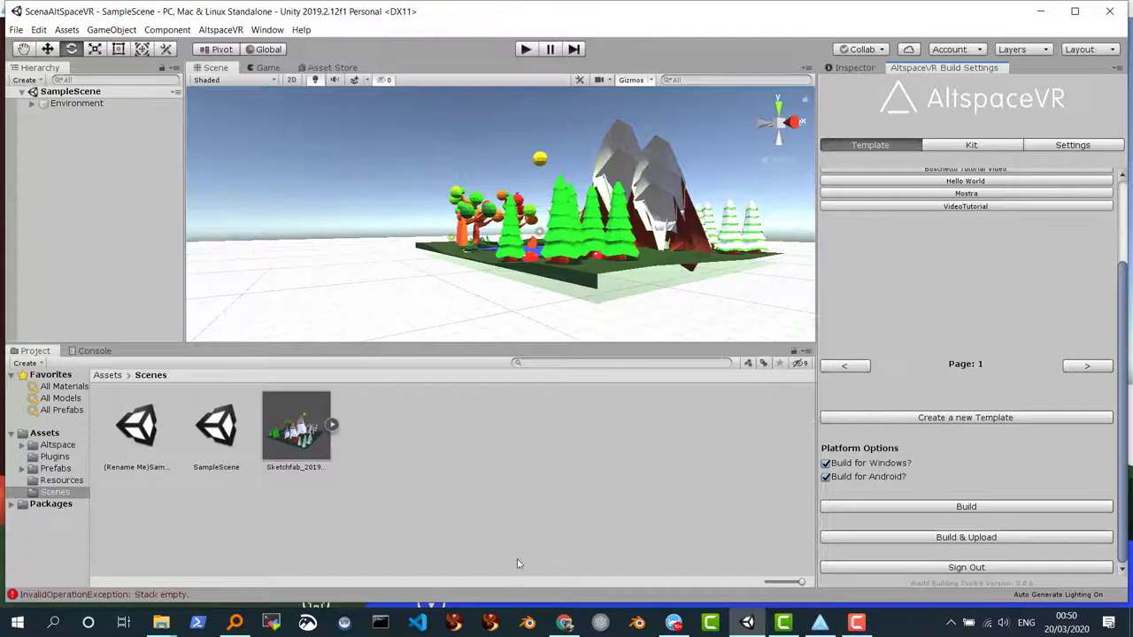
Step: Switch to the AltspaceVR client and acknowledge the 'Resetting space...' notice
click(816, 624)
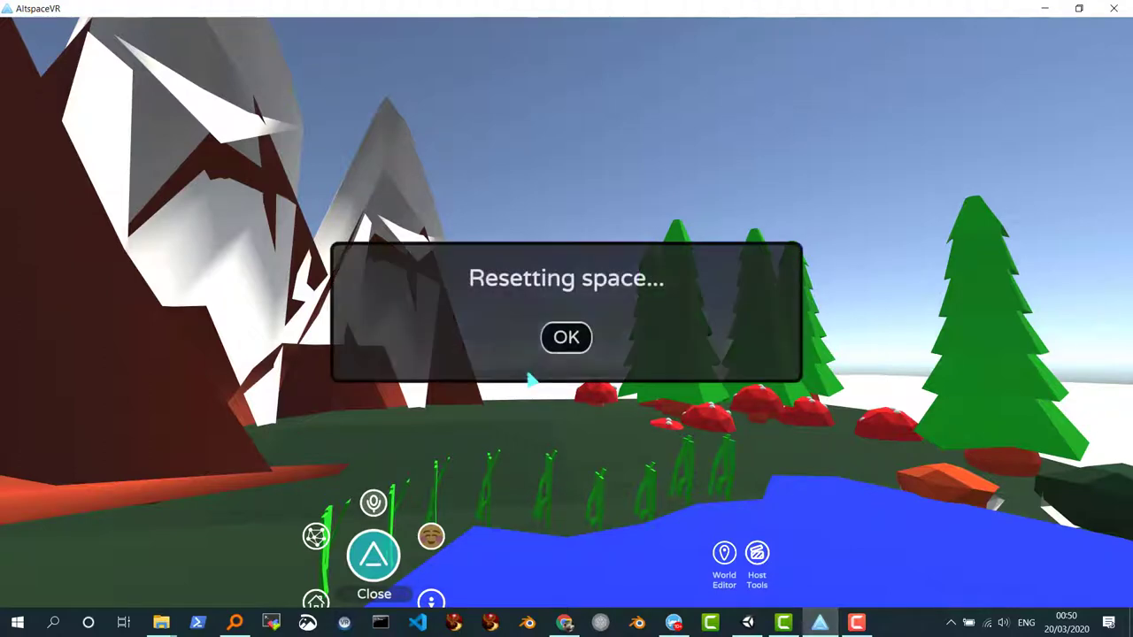
click(568, 342)
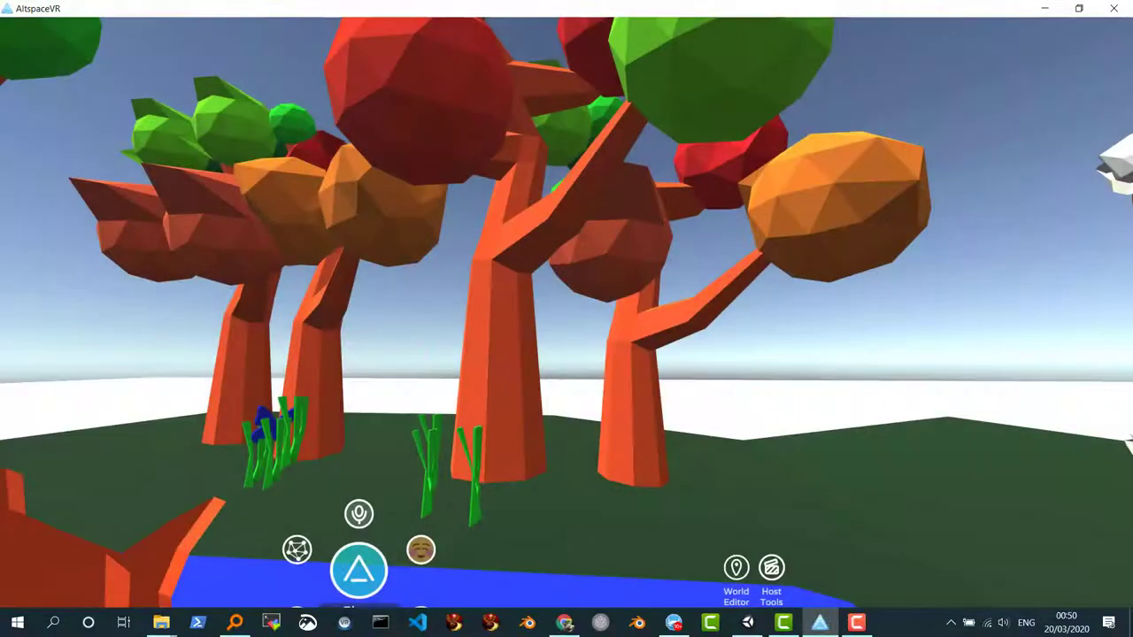
Step: Walk through the white trees and past the pond toward the pines and red rocks
right_drag(505, 519, 797, 523)
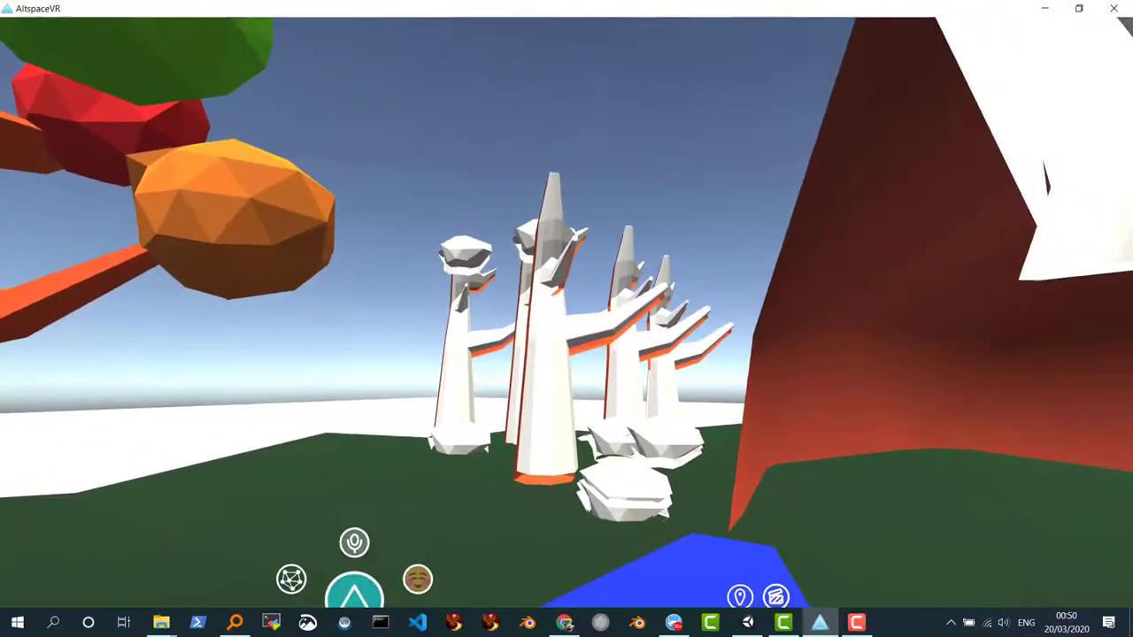
key(w)
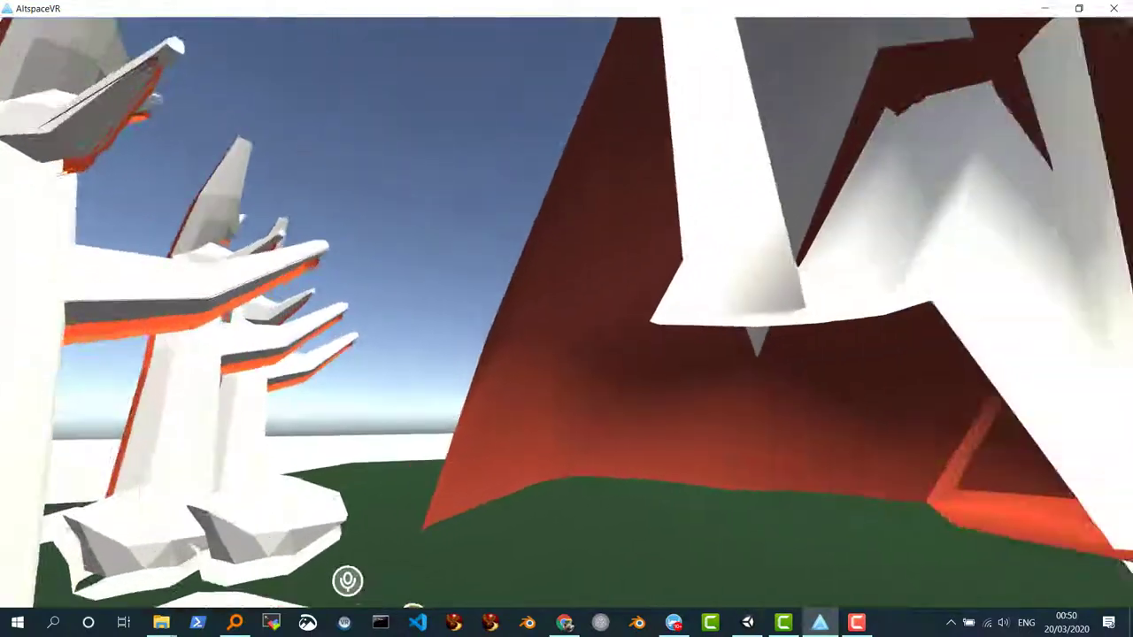
right_drag(413, 607, 66, 390)
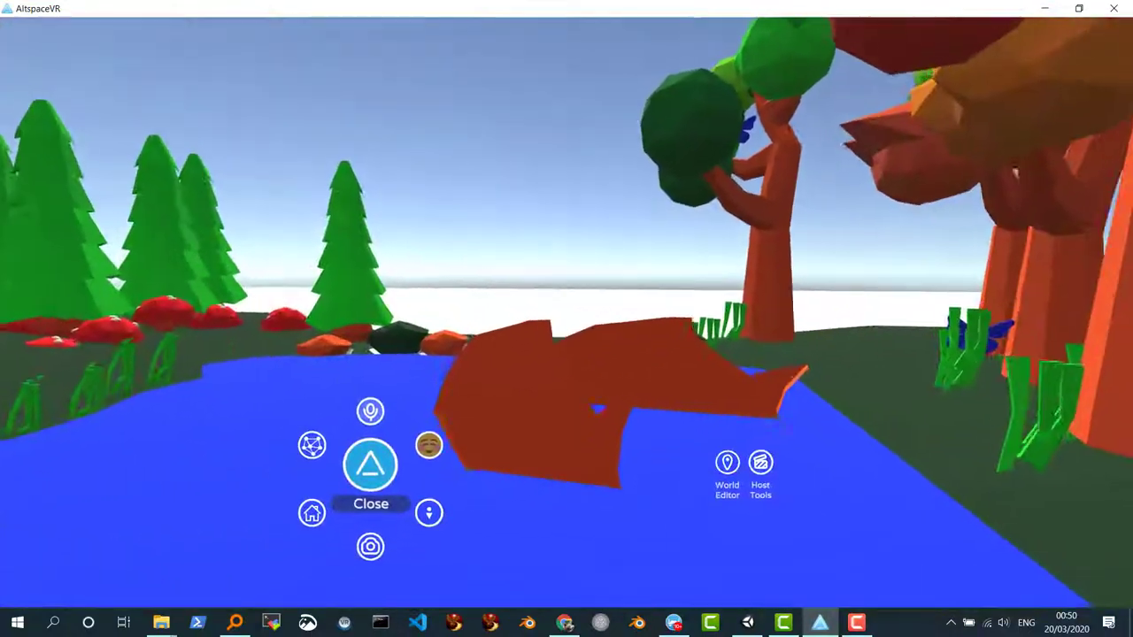
key(w)
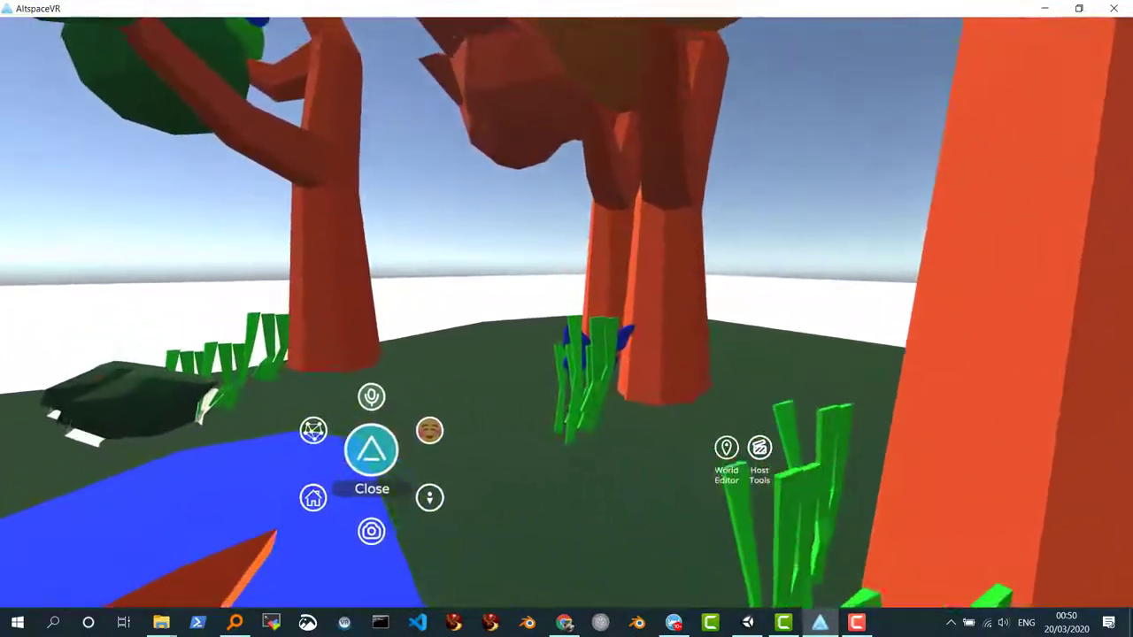
key(a)
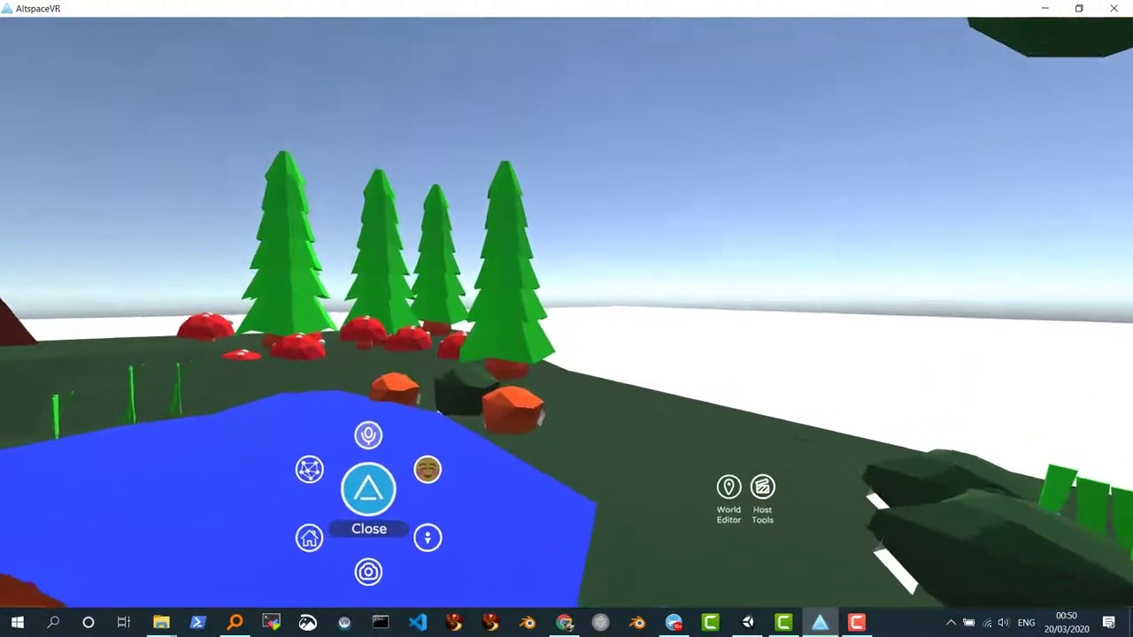
key(w)
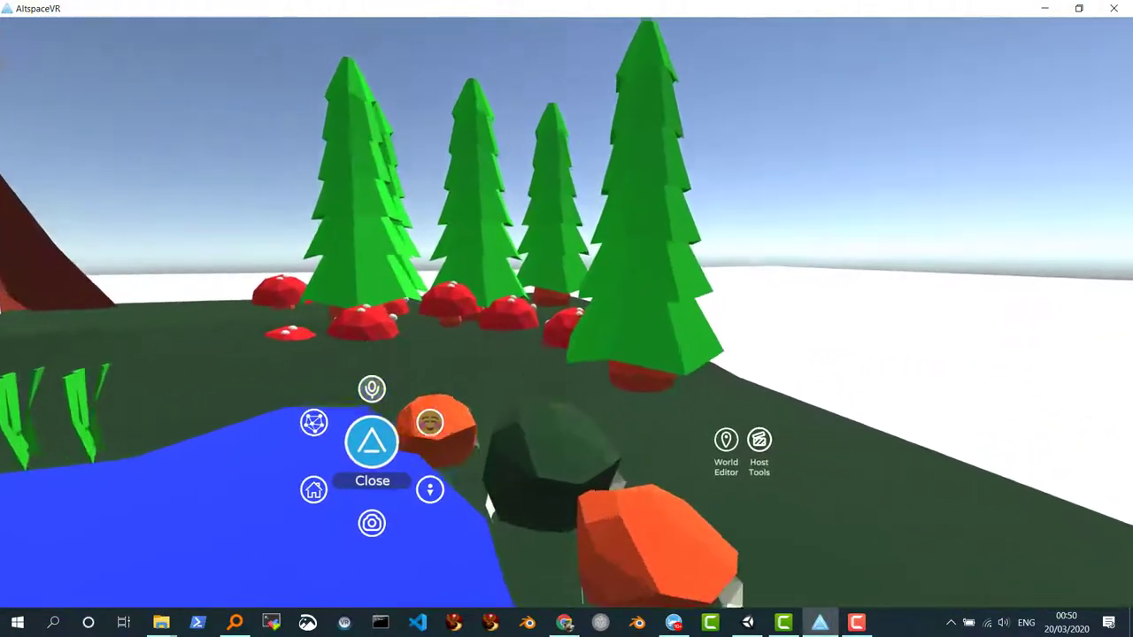
key(a)
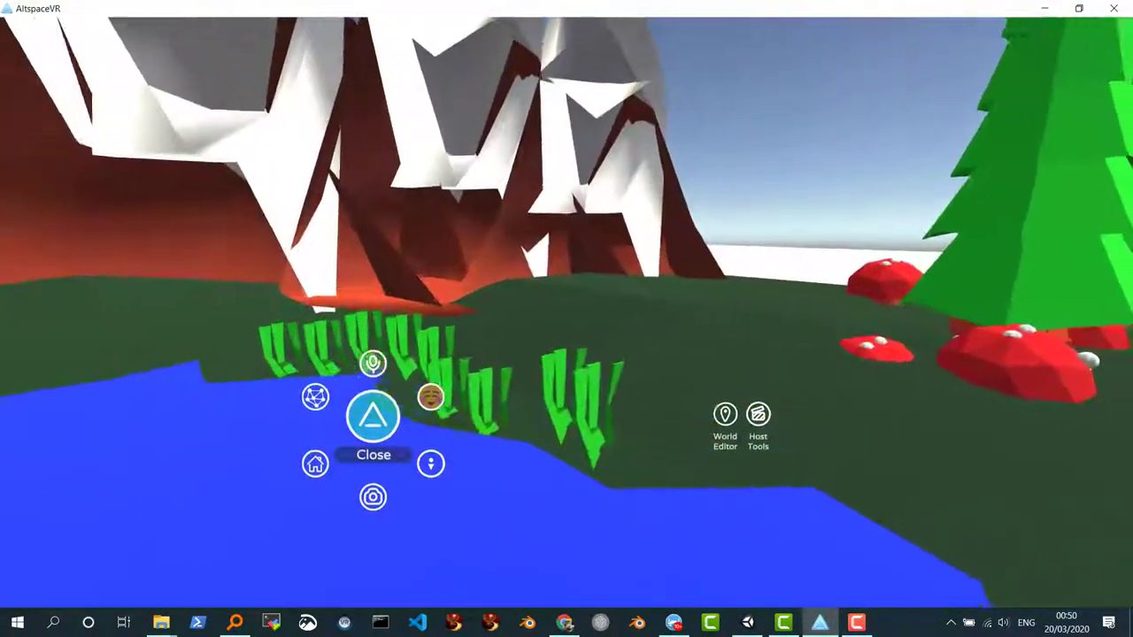
key(w)
Step: Tour the red-and-white mountains, a nearby pine and the orange trees by the water
key(a)
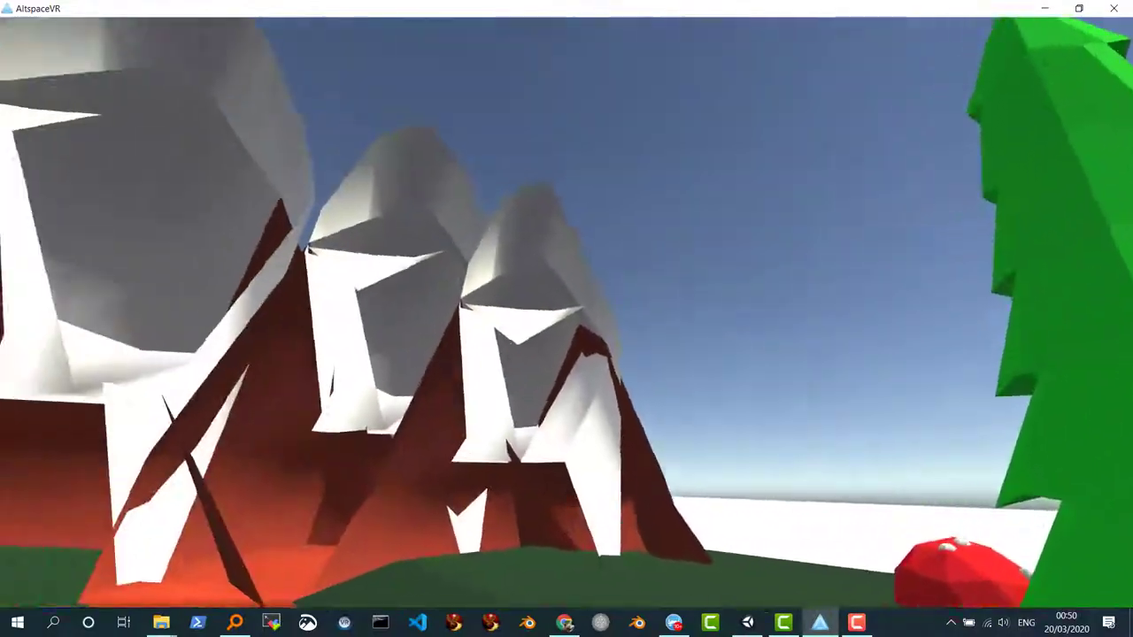
key(a)
key(w)
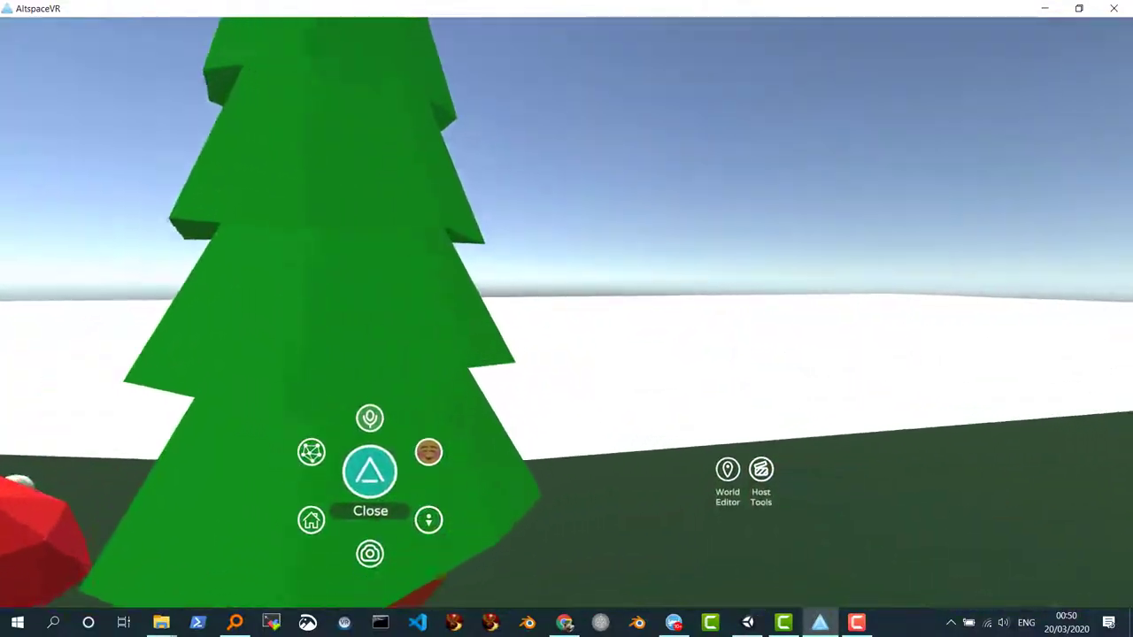
key(d)
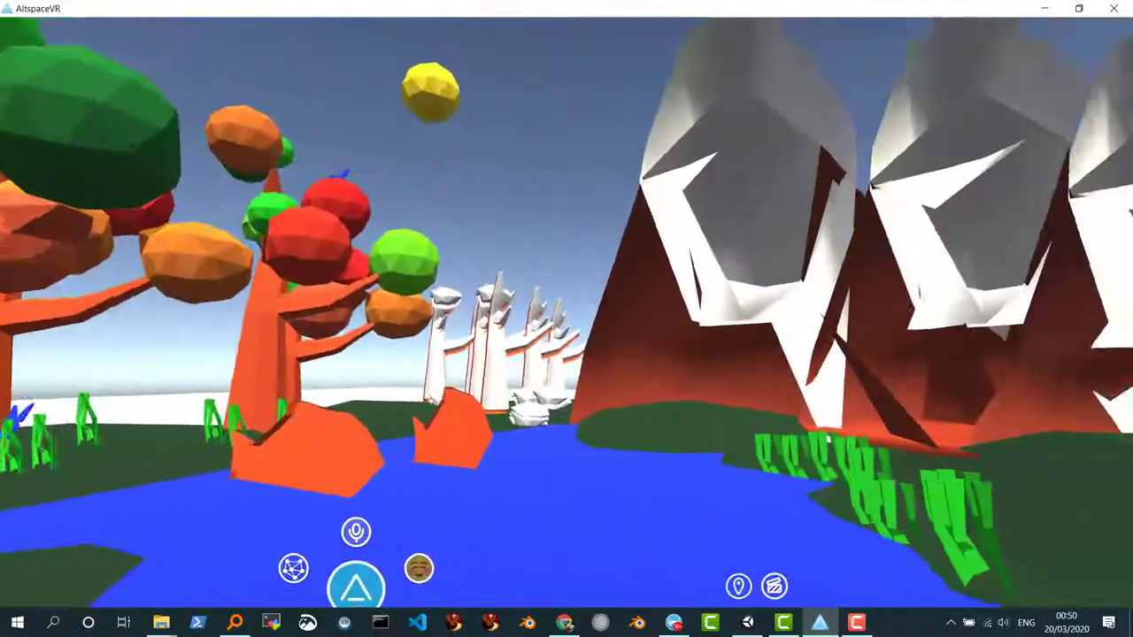
key(w)
key(d)
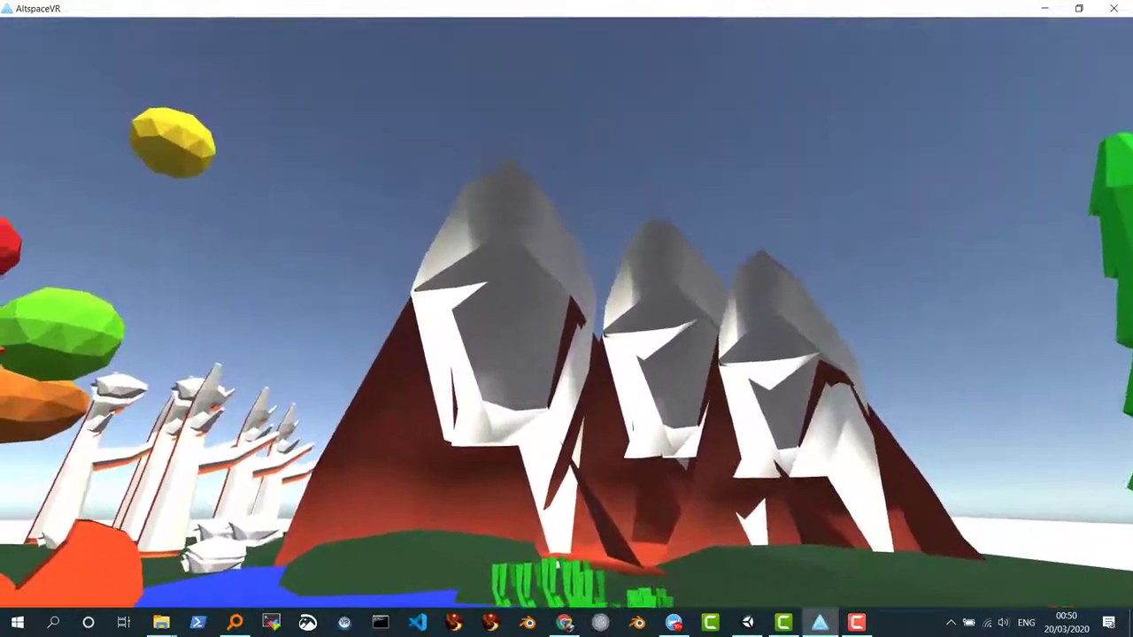
key(a)
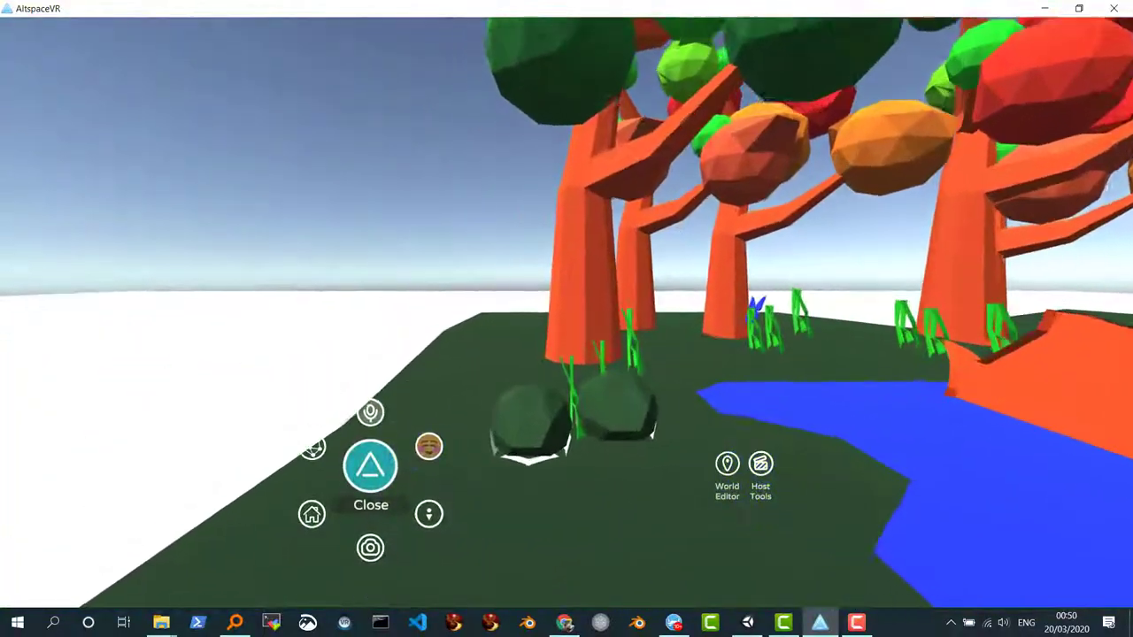
key(d)
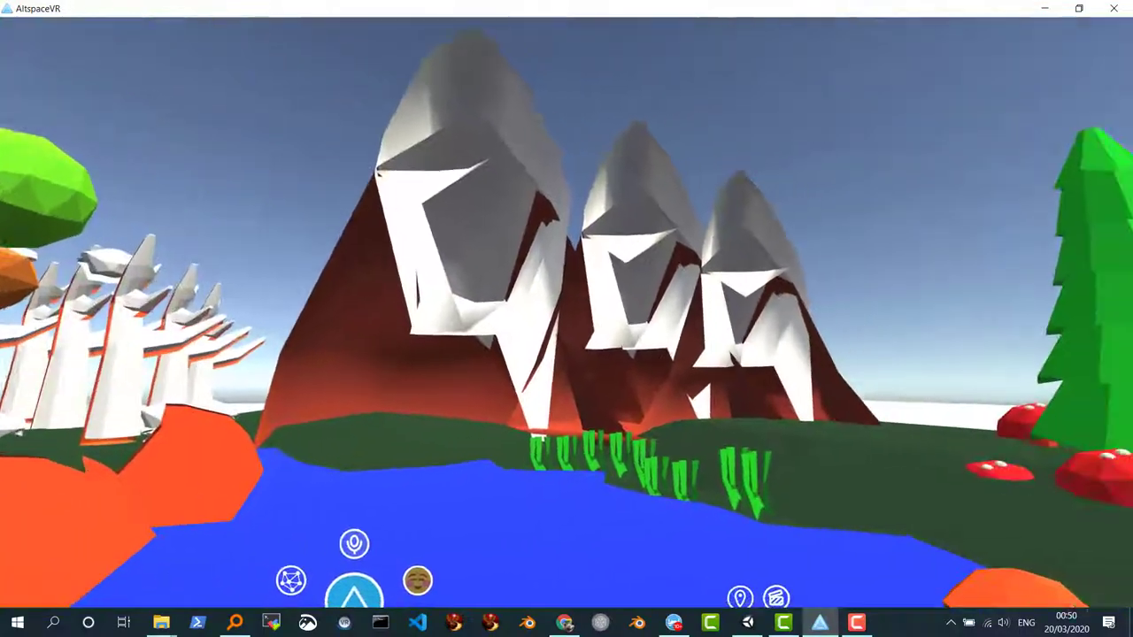
key(d)
key(w)
key(a)
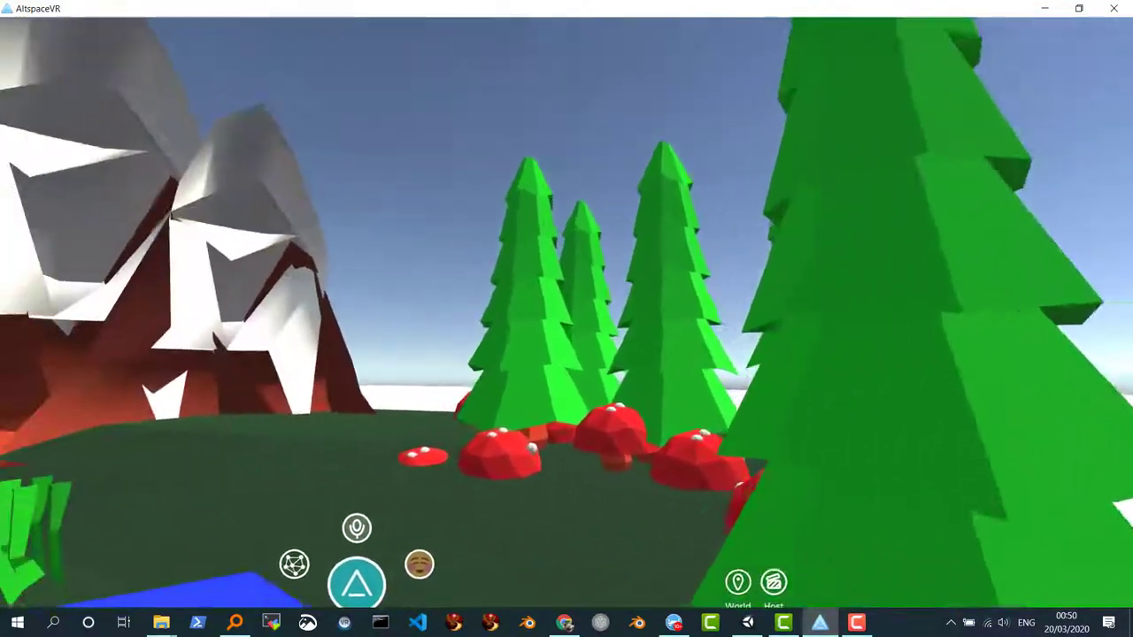
key(a)
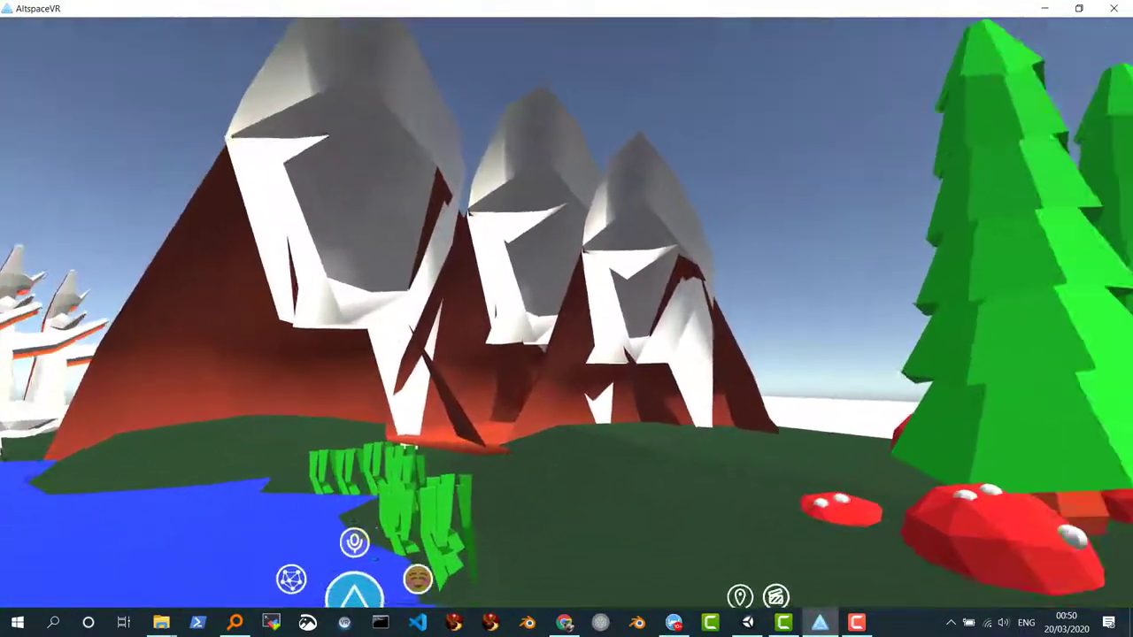
key(a)
key(d)
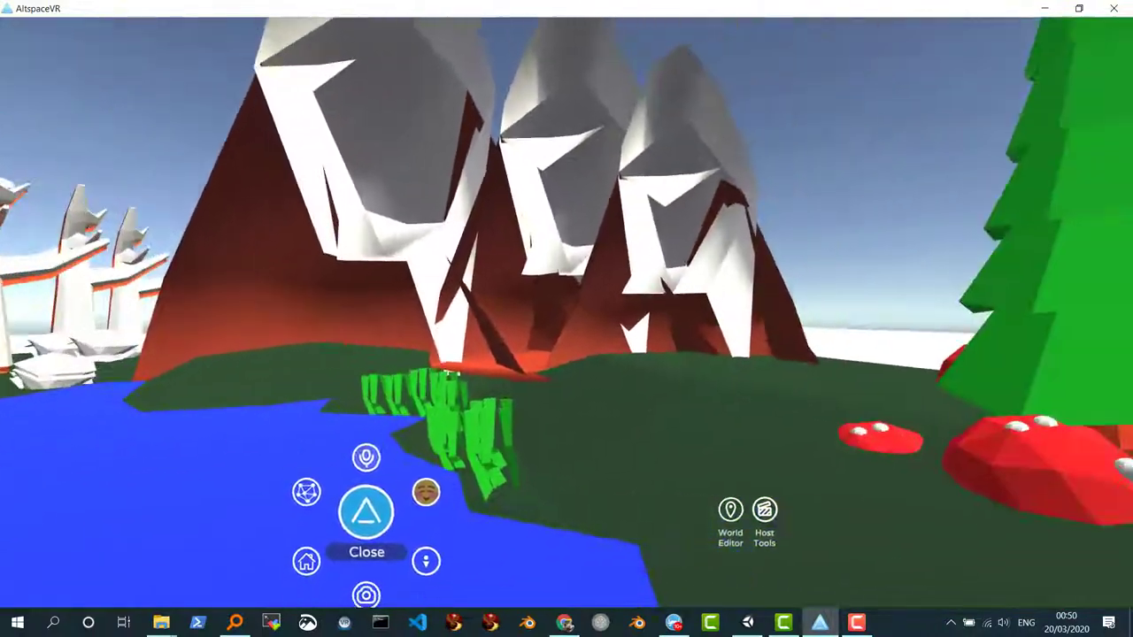
key(w)
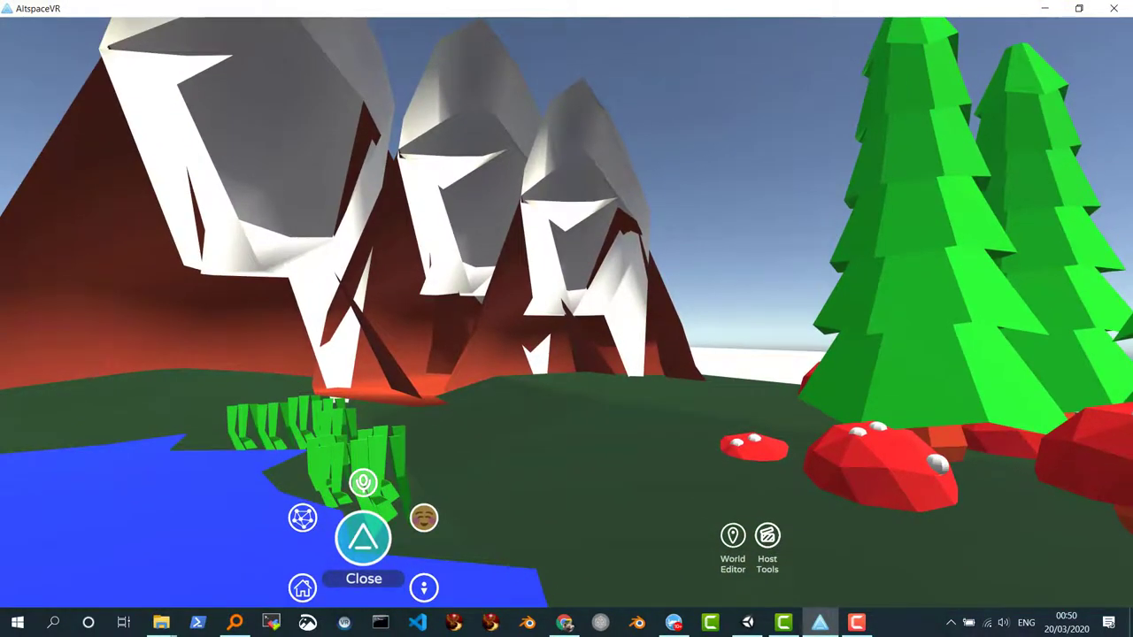